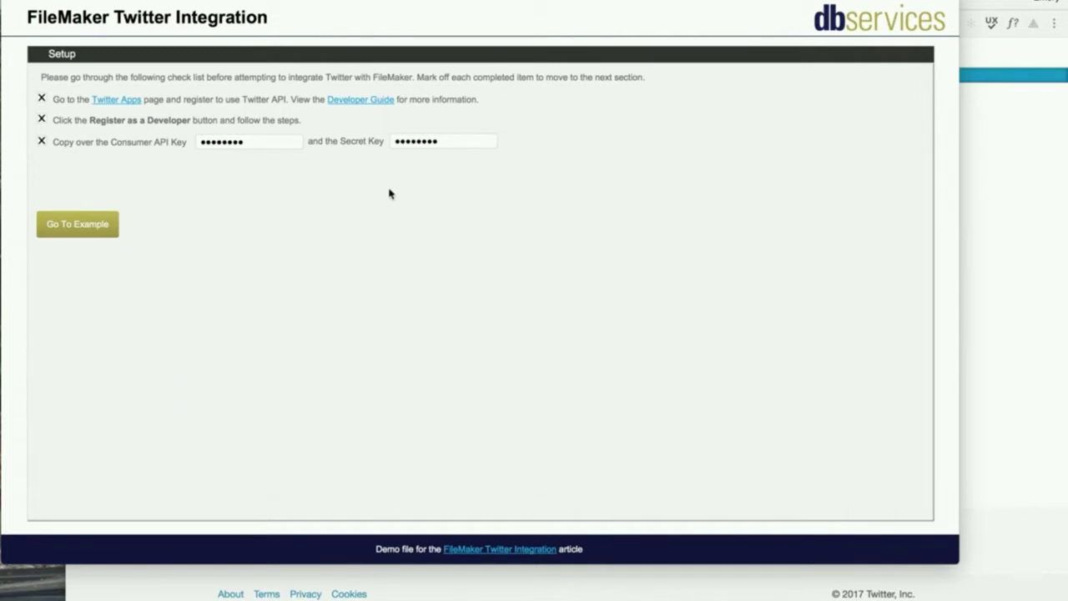
Step: From the Twitter Apps page, start a new application named "Demo for Youtube Video" with the description "This will be temporary usage"
left_click(115, 102)
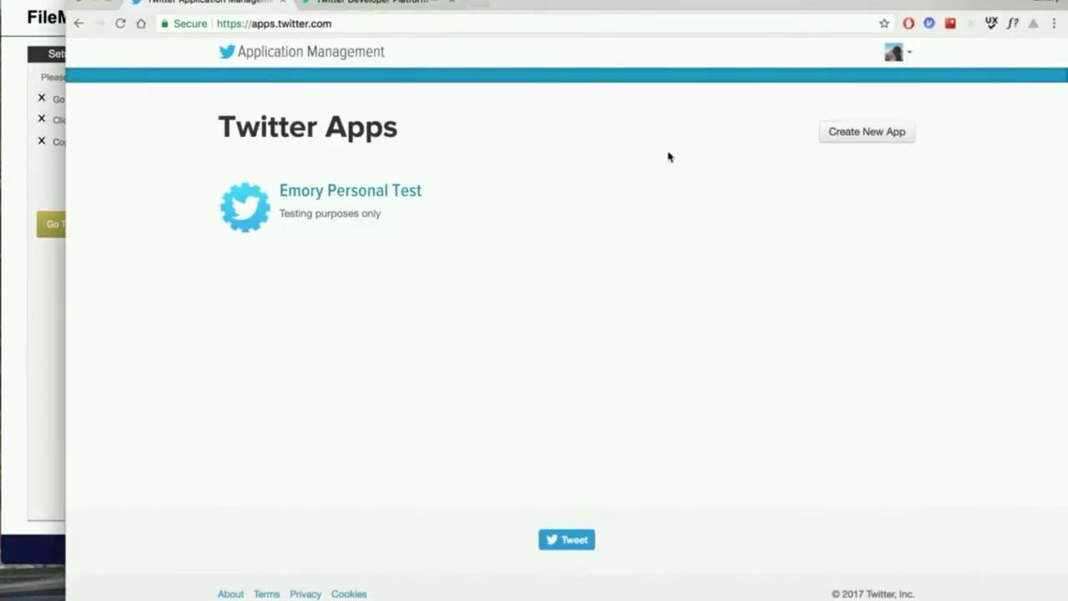
left_click(890, 136)
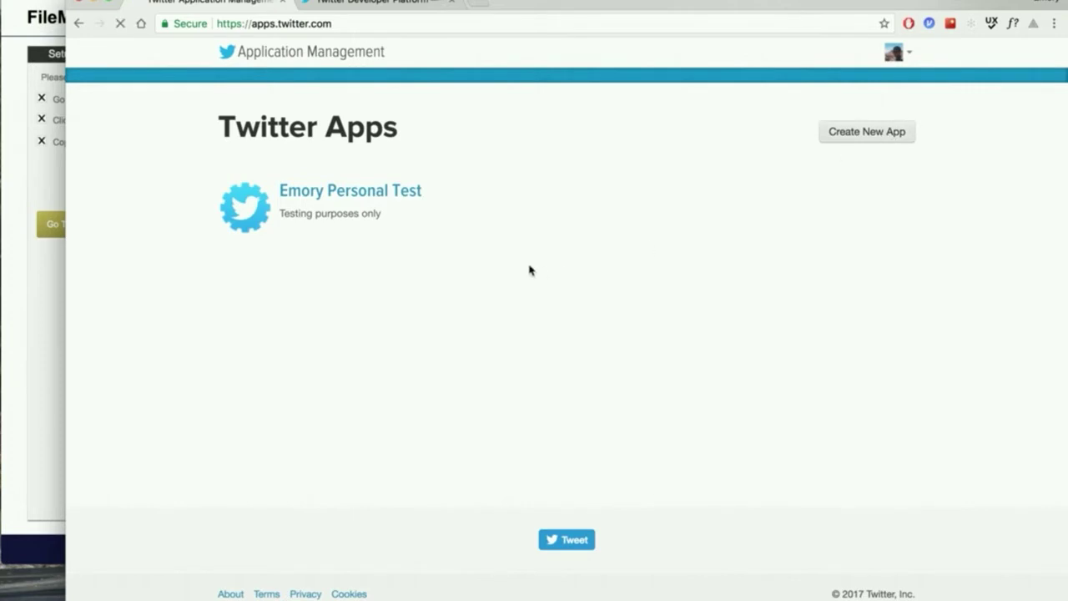
left_click(369, 243)
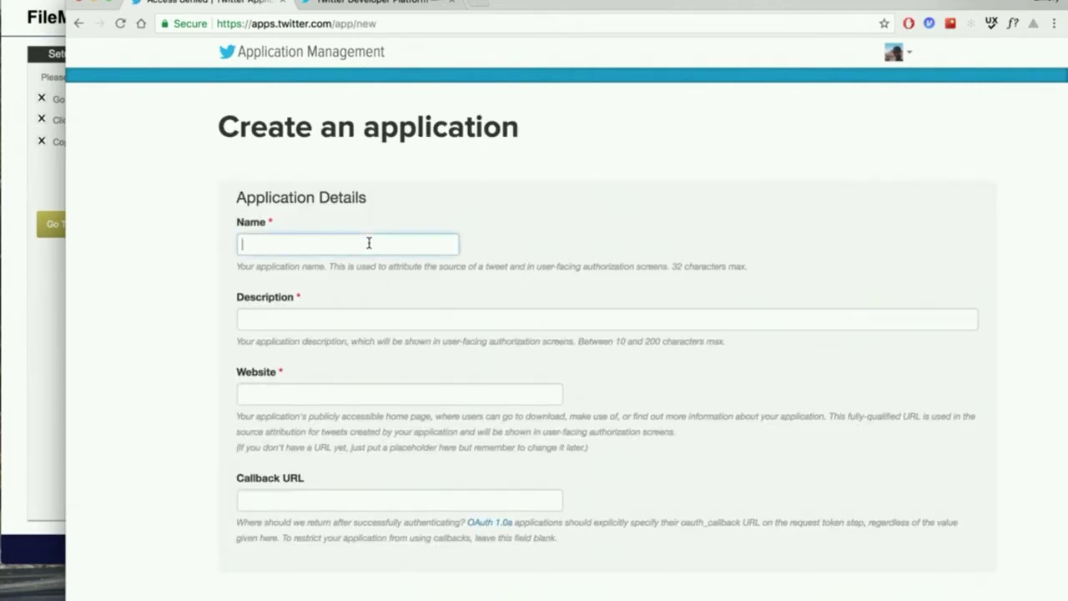
type("Demo for Youtube Video")
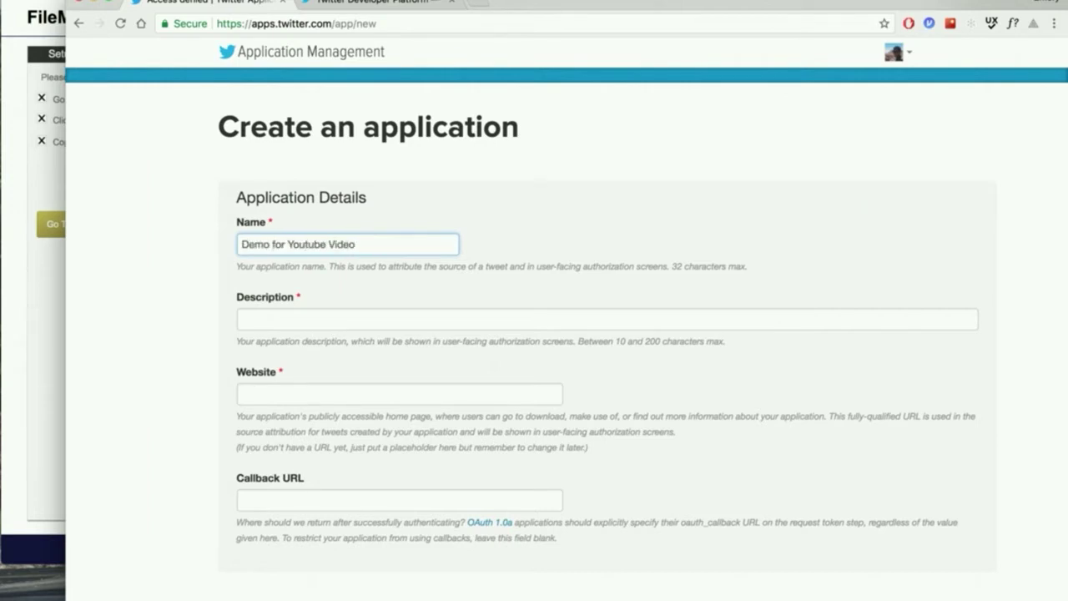
left_click(377, 318)
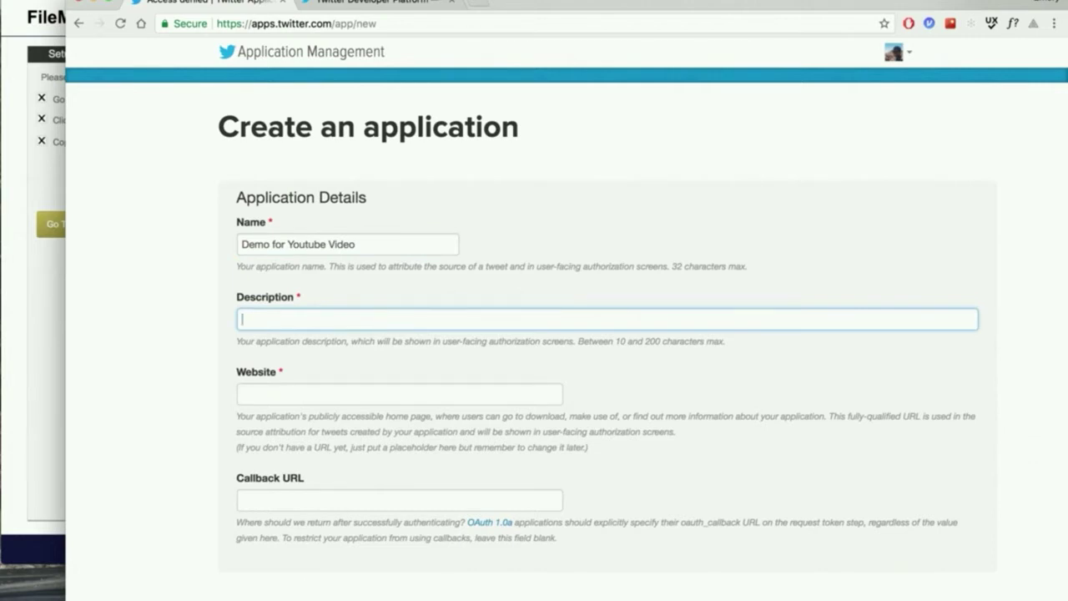
type("This will be temporary usage")
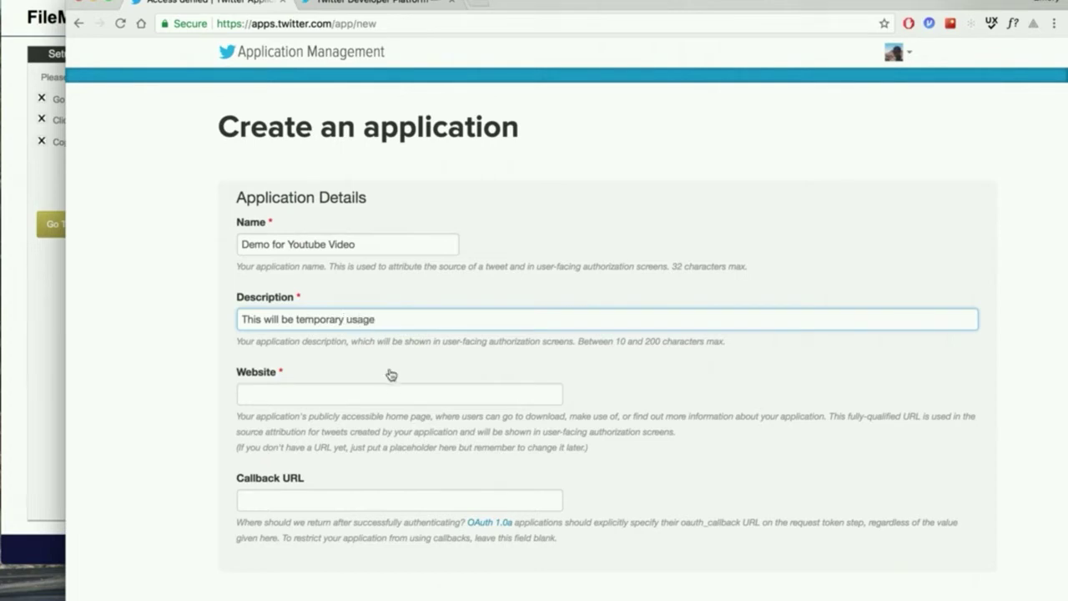
left_click(388, 392)
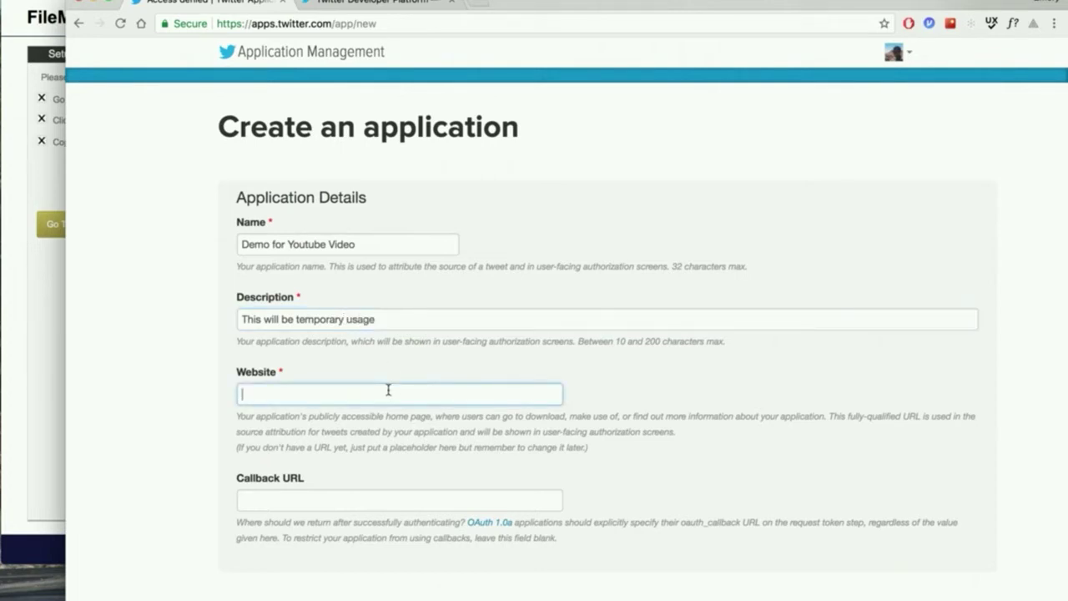
type("https://dbservic")
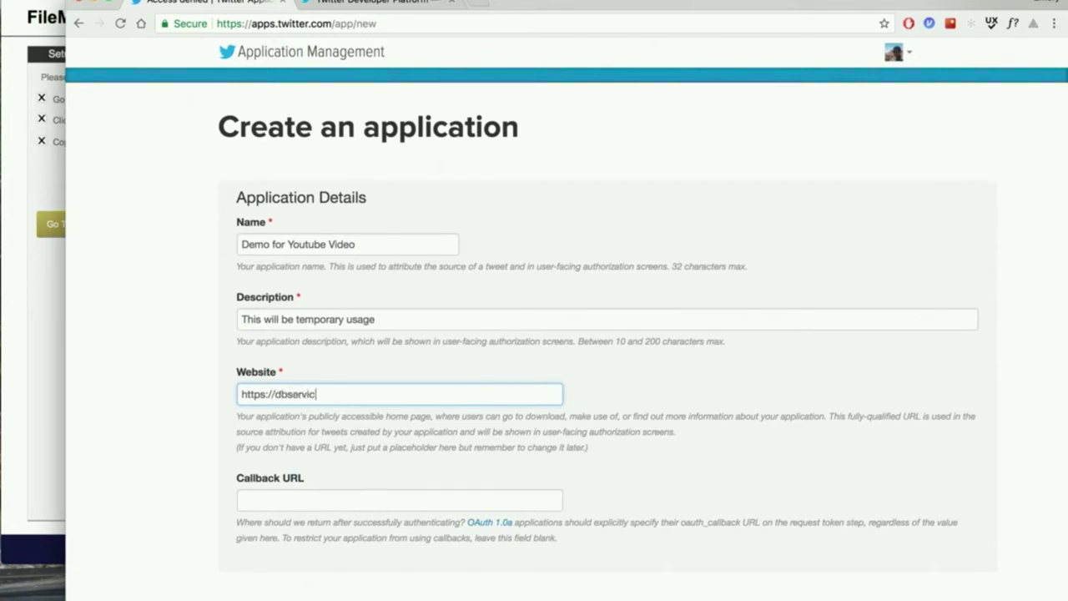
type("es.com")
Step: Leave the callback URL blank, accept the Twitter Developer Agreement and create the application
left_click(355, 498)
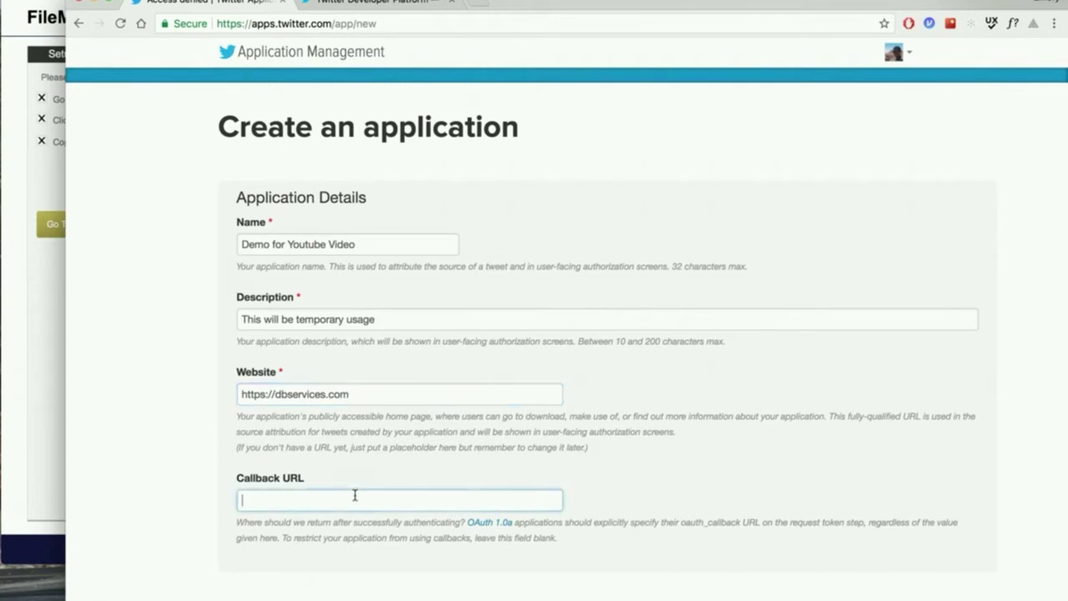
scroll(354, 497, "down", 3)
scroll(444, 446, "down", 3)
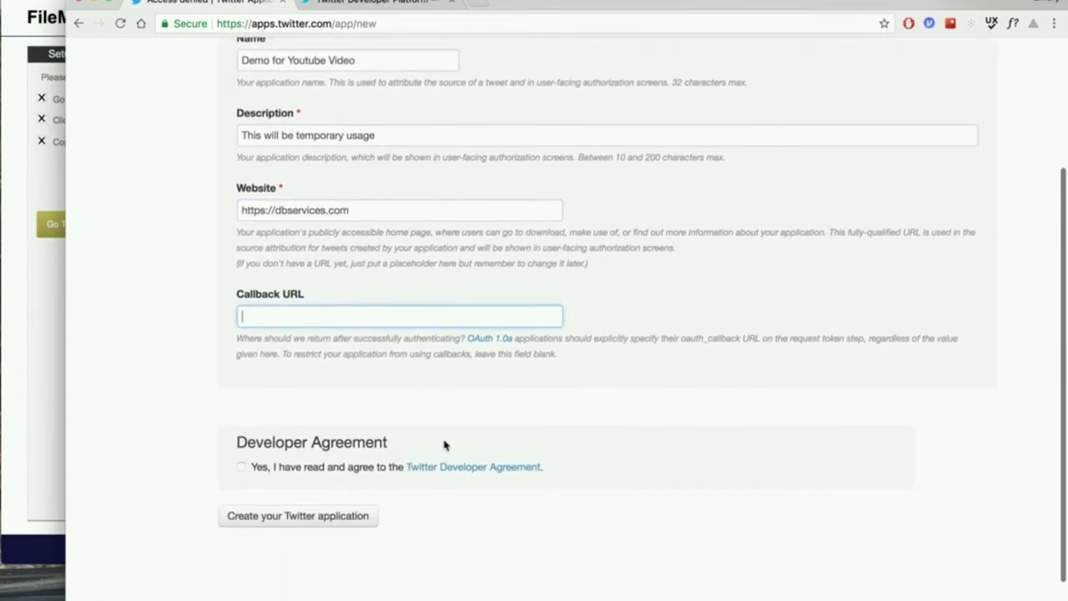
scroll(444, 446, "up", 3)
scroll(444, 446, "down", 2)
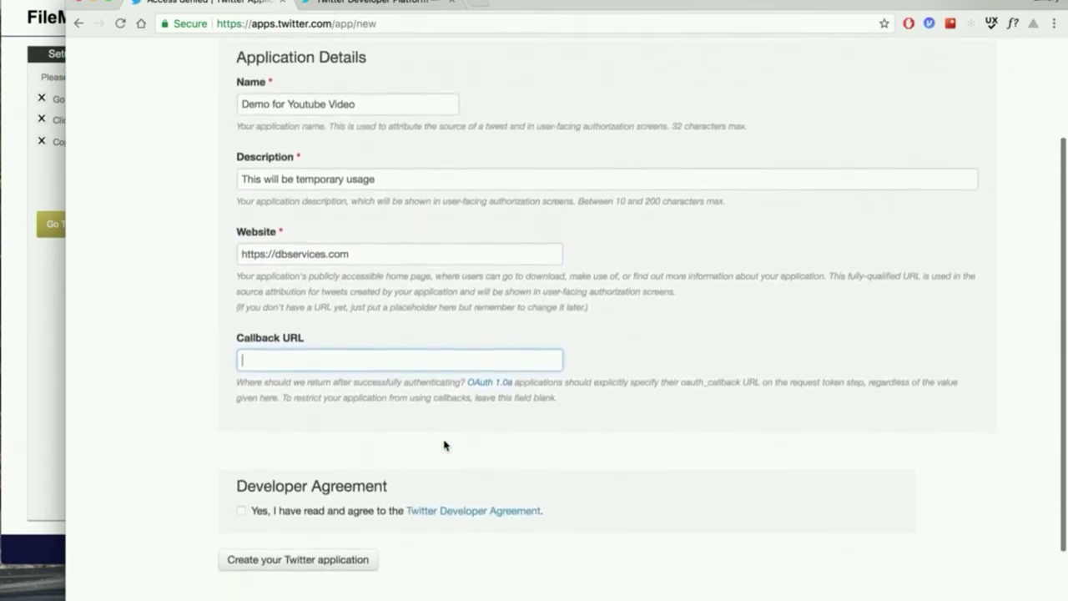
left_click(240, 435)
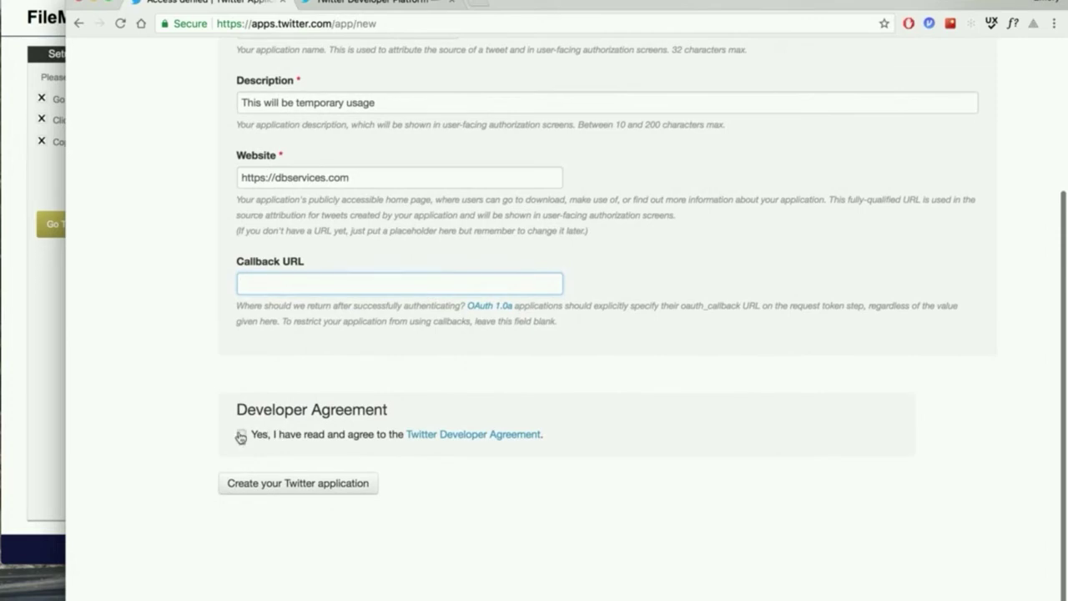
left_click(296, 486)
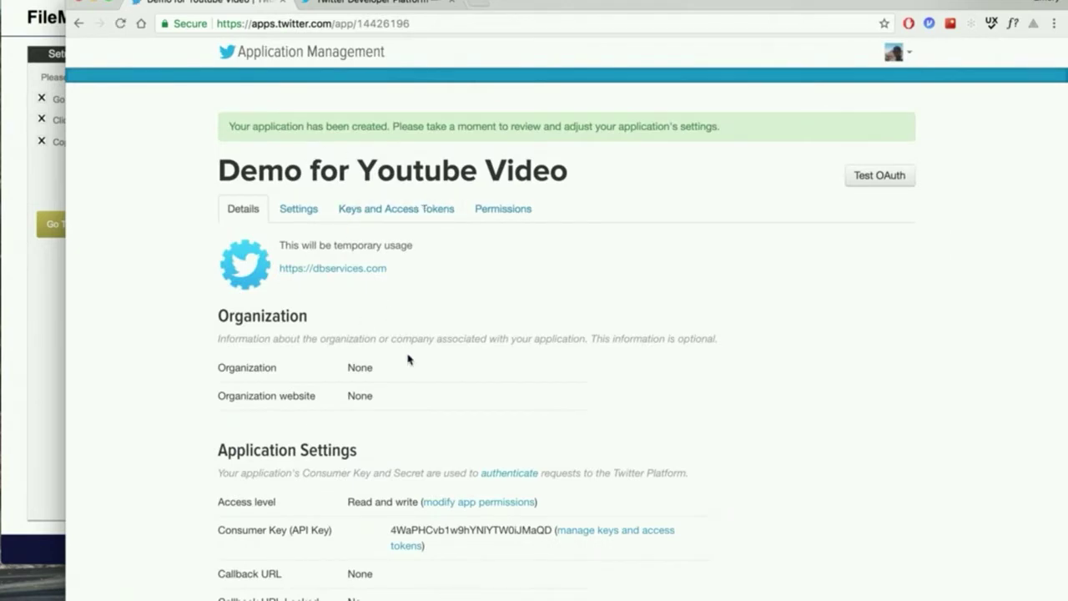
Step: Open the new application's keys and access tokens page and look at its consumer key and consumer secret
scroll(501, 413, "down", 2)
scroll(500, 424, "down", 2)
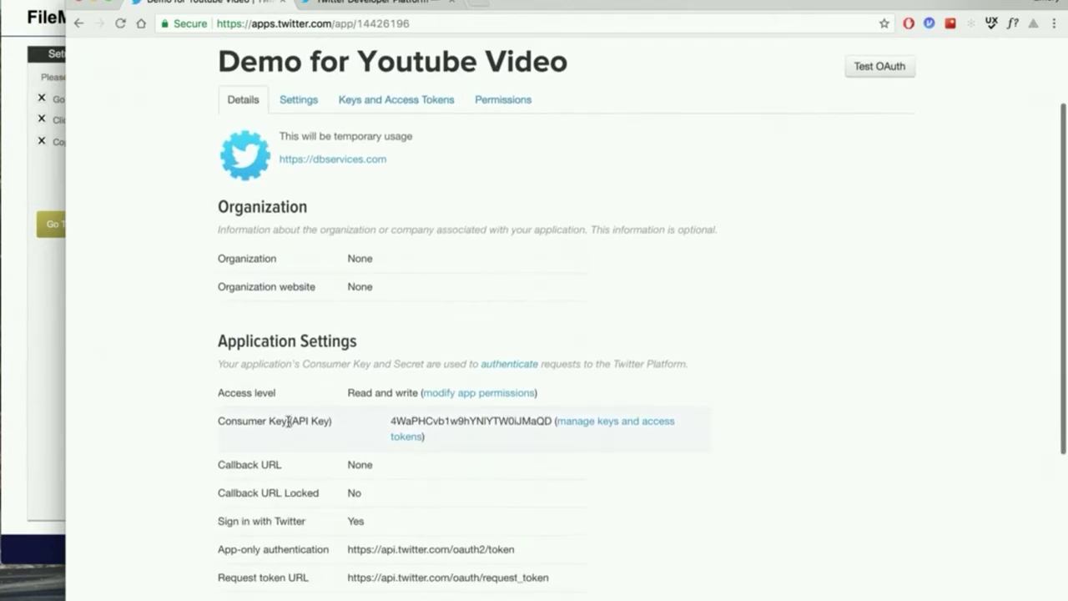
scroll(482, 442, "down", 2)
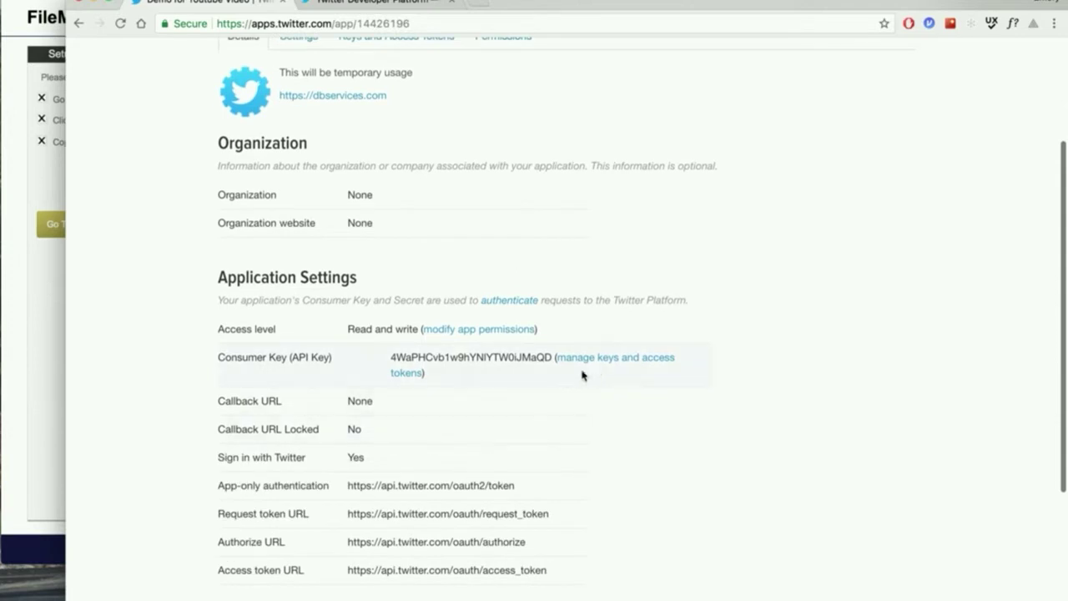
left_click(650, 363)
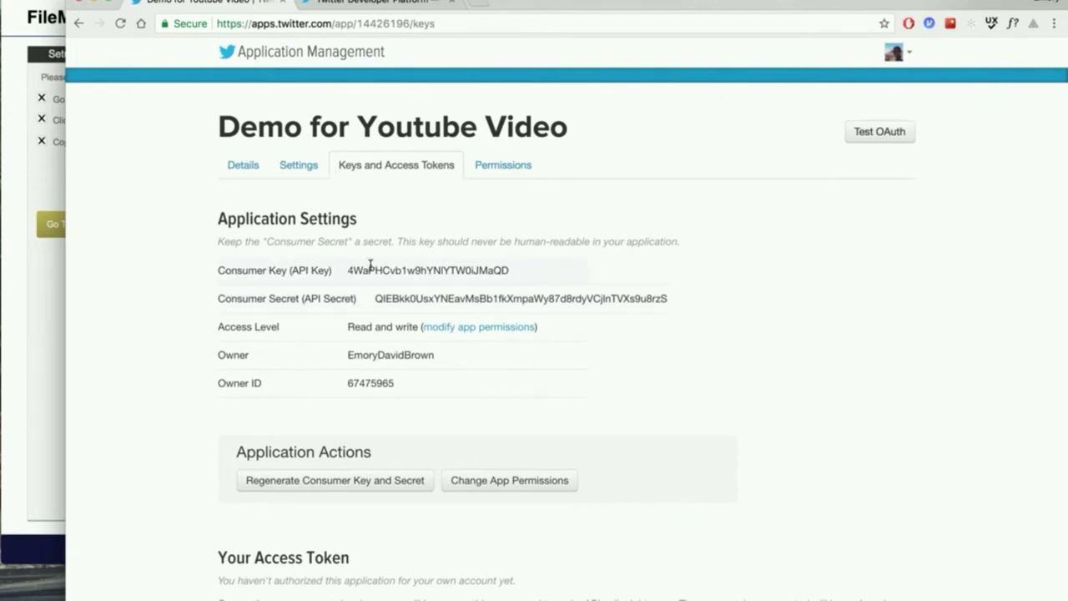
double_click(413, 270)
left_click(197, 307)
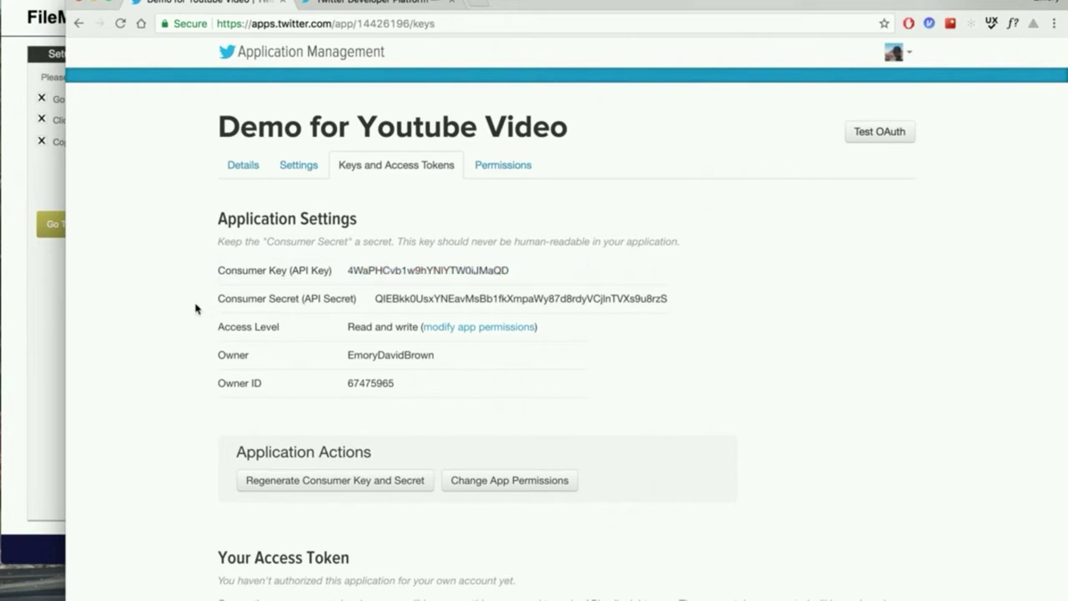
Step: Switch back to the FileMaker Twitter Integration file and go from the setup checklist to the example
left_click(33, 328)
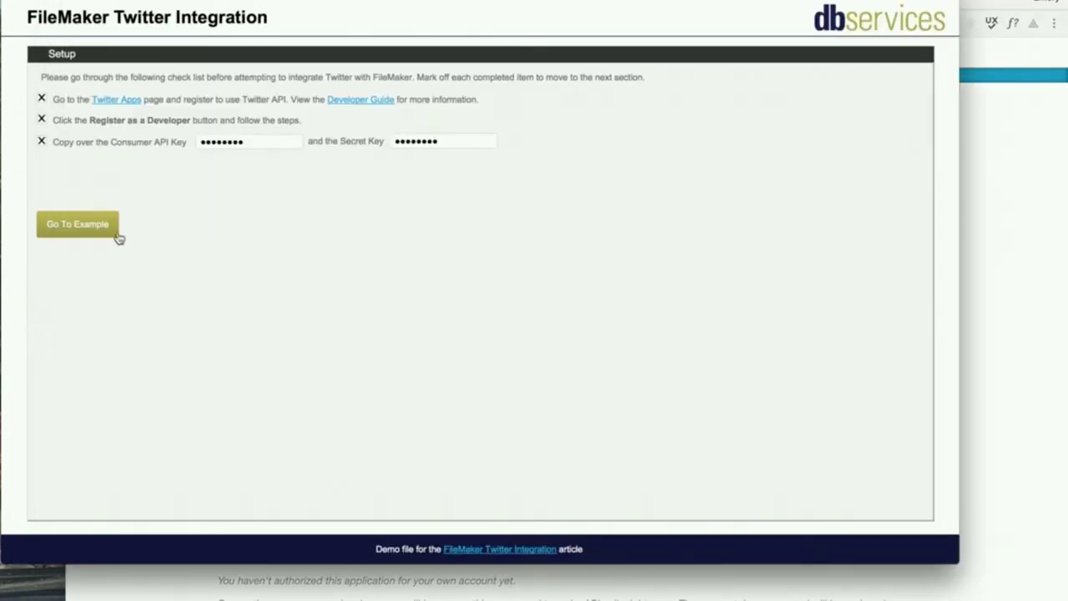
left_click(262, 149)
left_click(243, 207)
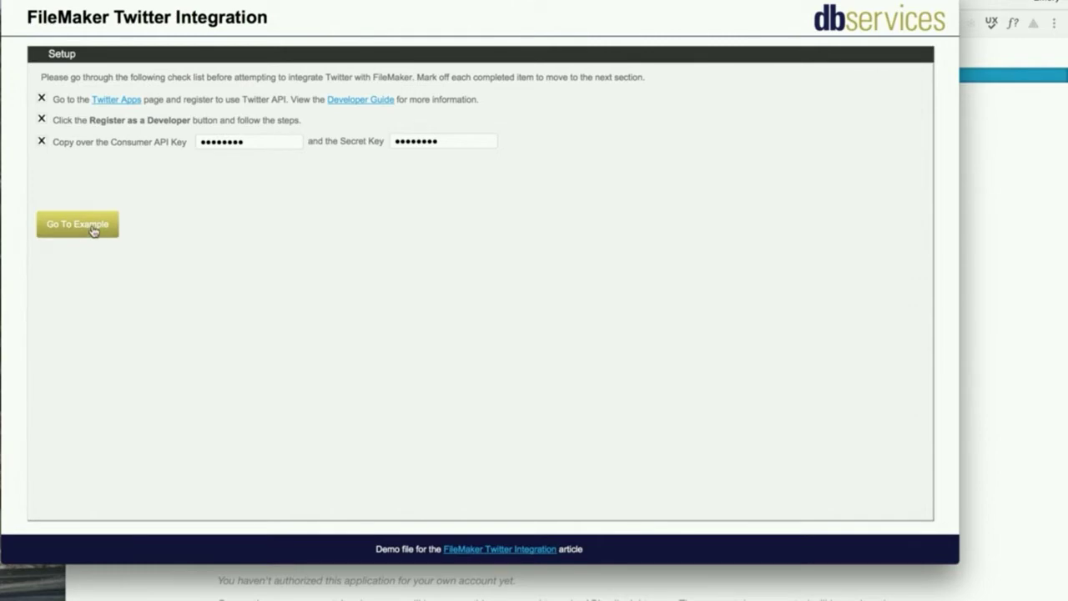
left_click(52, 231)
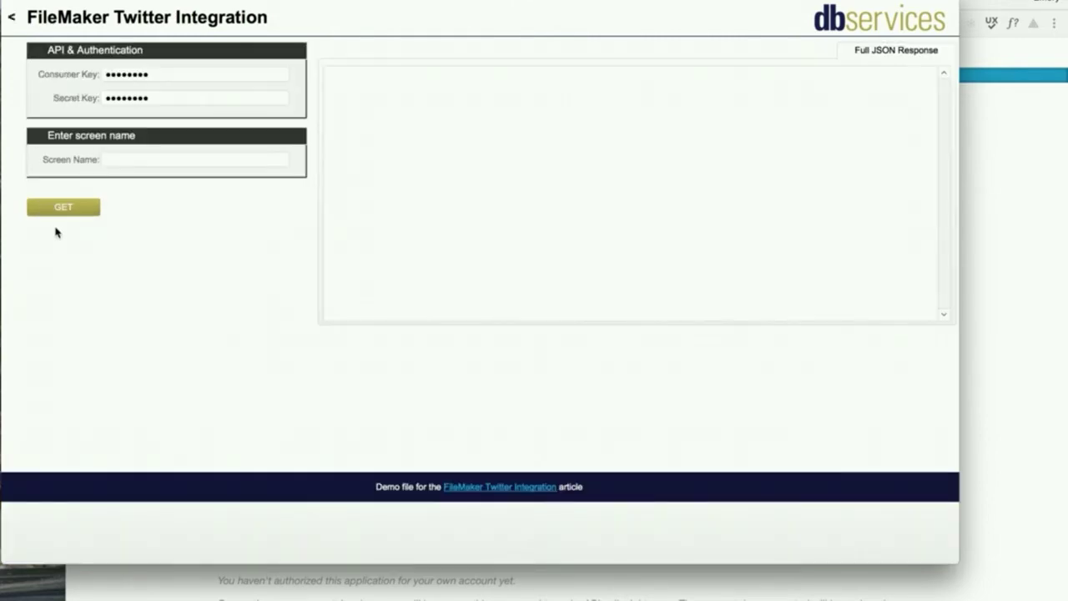
Step: Retrieve the Twitter account data for the screen name dbservices and compare it with the account's Twitter profile
left_click(150, 161)
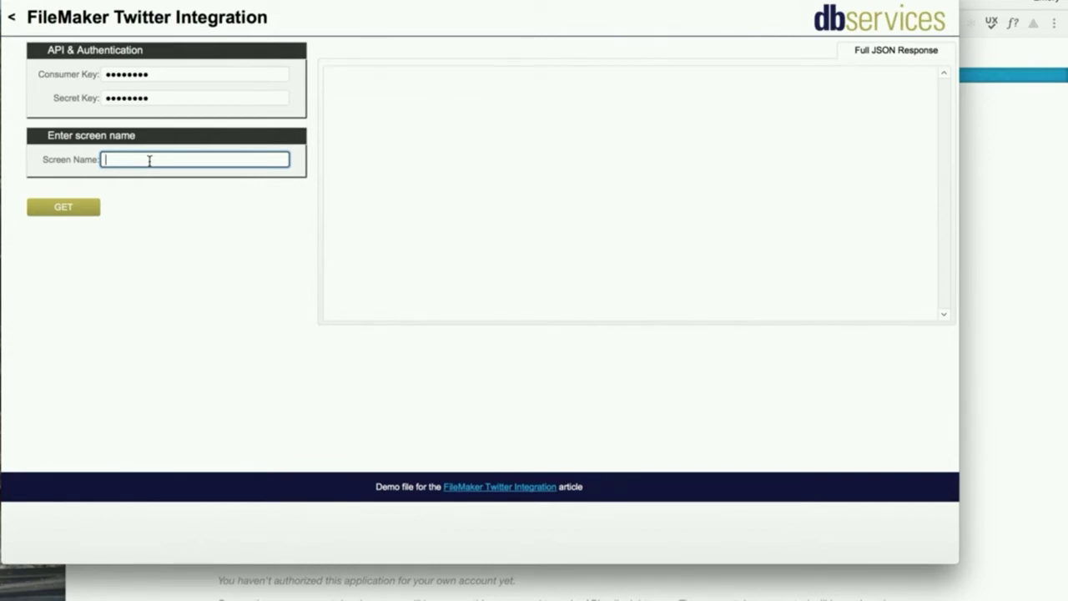
left_click(50, 213)
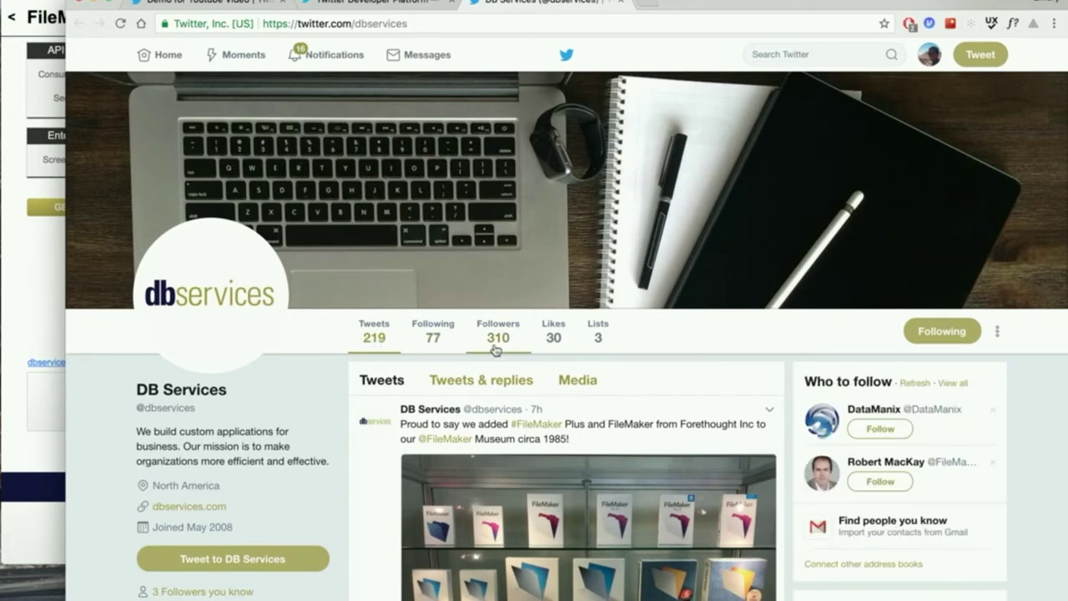
left_click(25, 329)
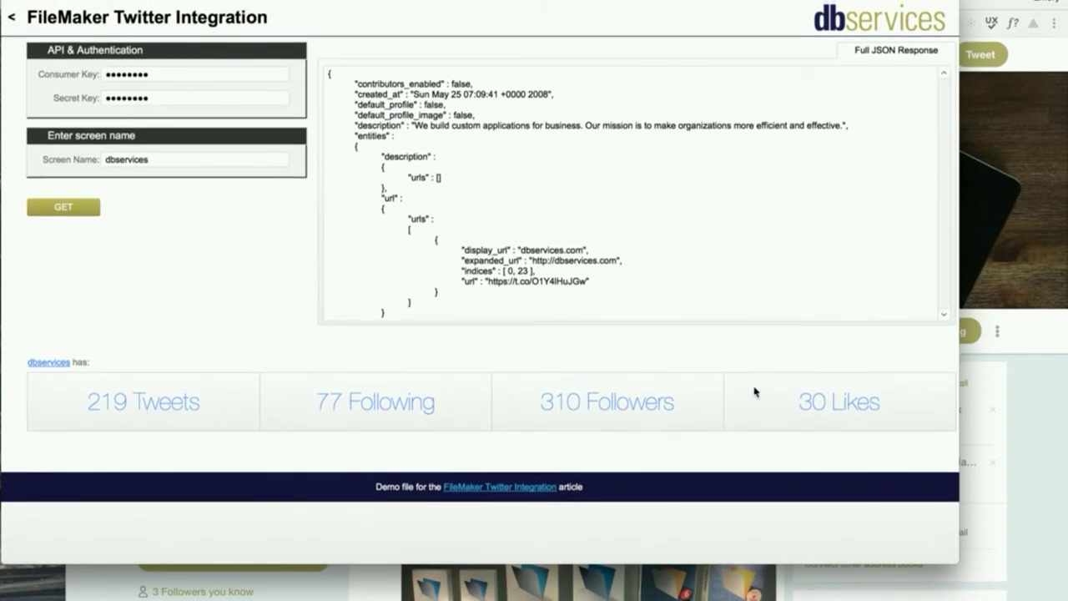
Step: Examine the full JSON response returned for the dbservices account from beginning to end
left_click(472, 285)
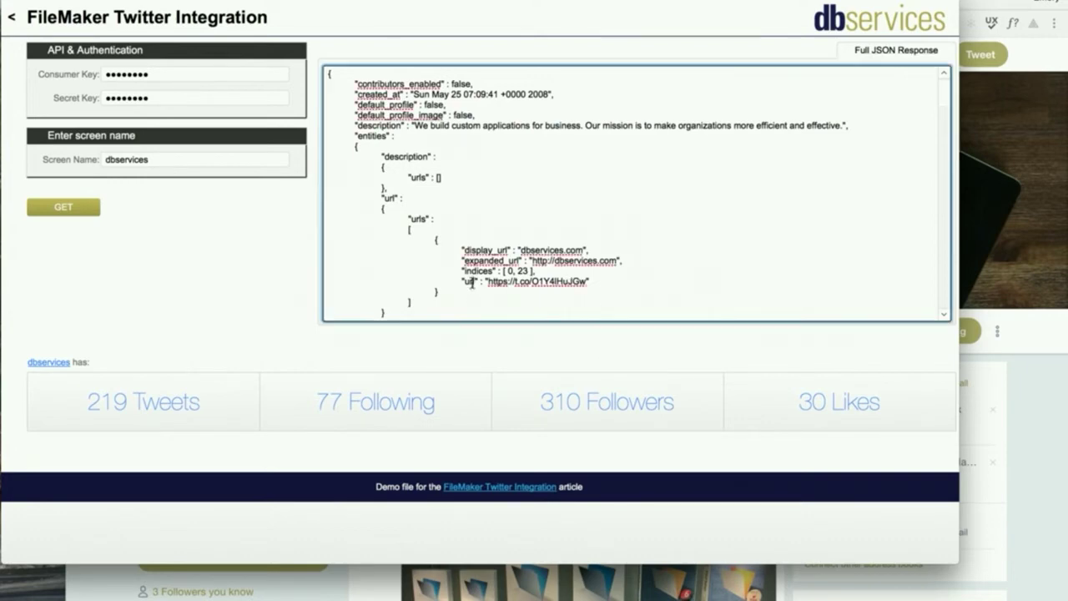
scroll(456, 237, "down", 5)
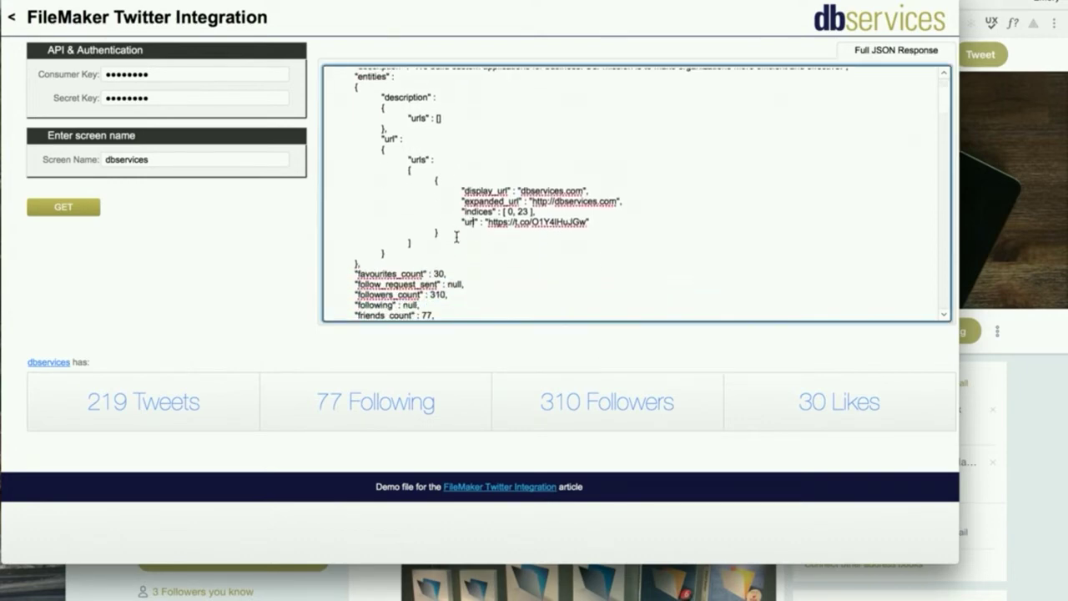
scroll(456, 237, "up", 4)
scroll(456, 237, "down", 7)
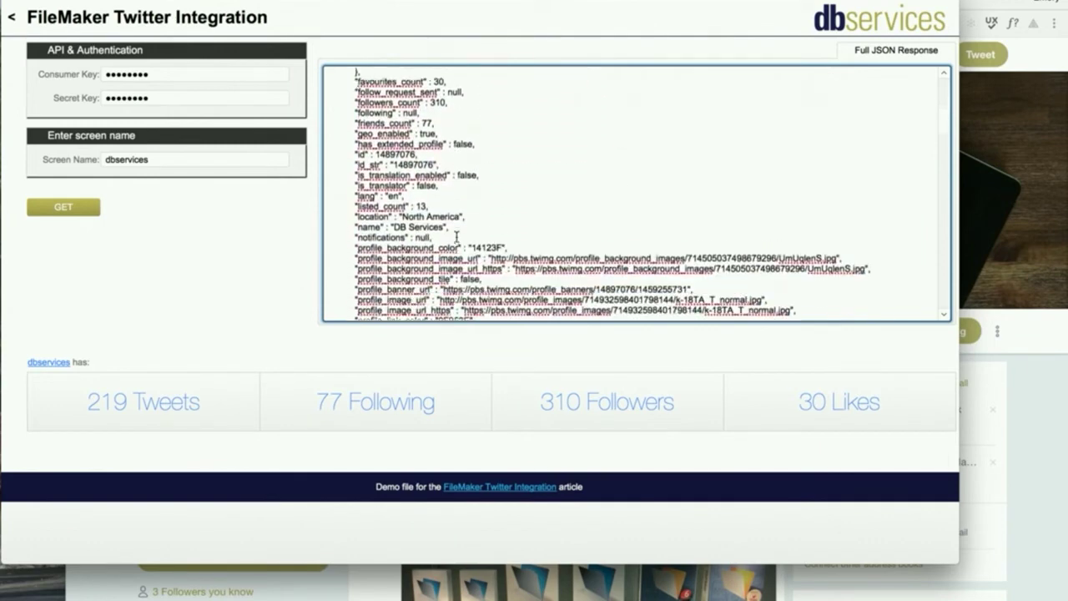
scroll(456, 237, "down", 8)
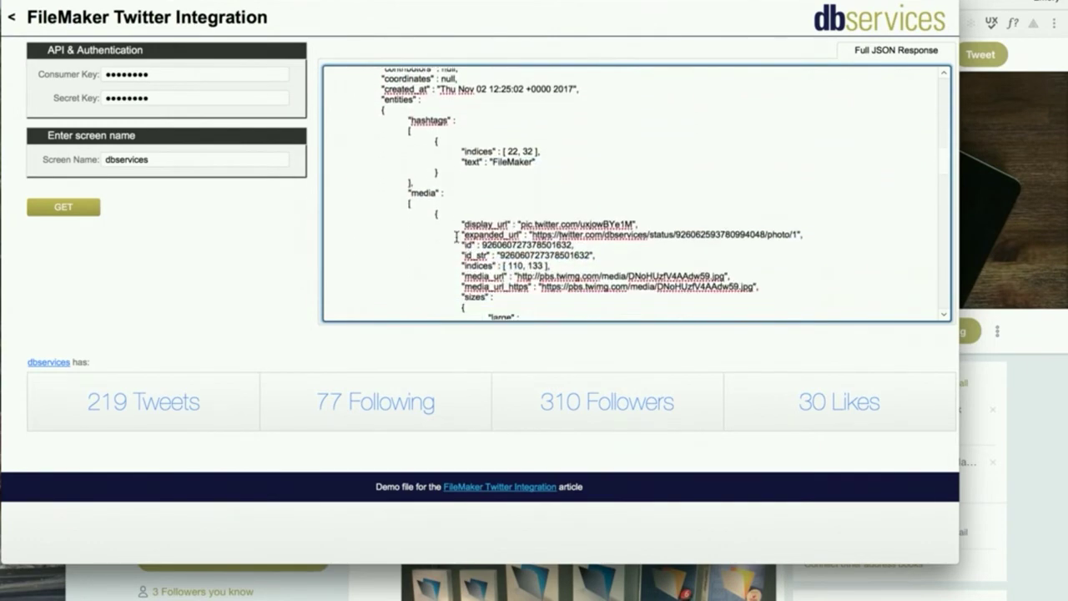
scroll(456, 237, "down", 8)
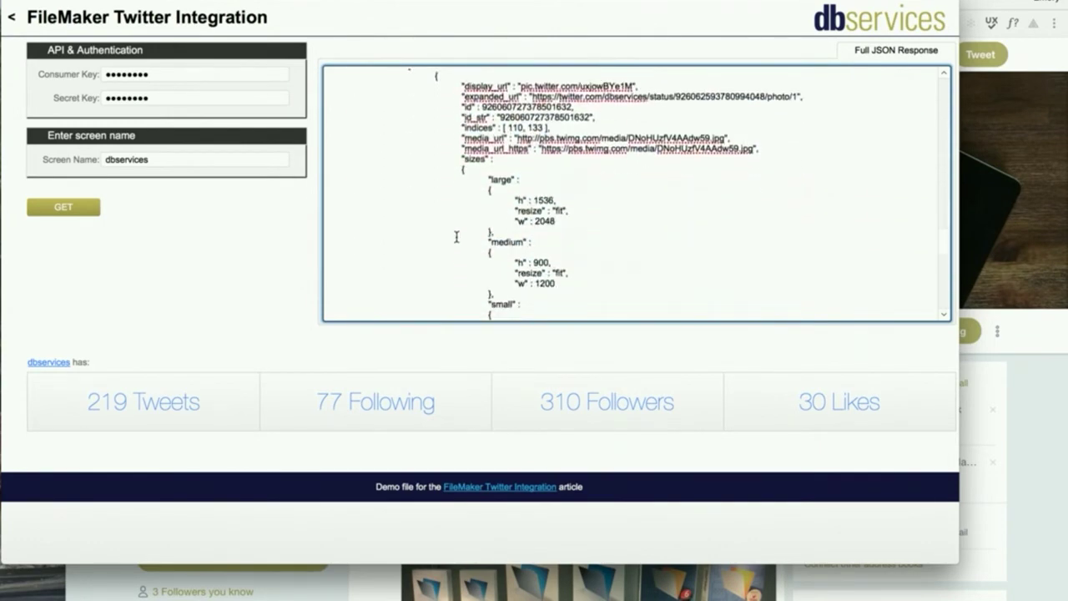
scroll(457, 237, "down", 5)
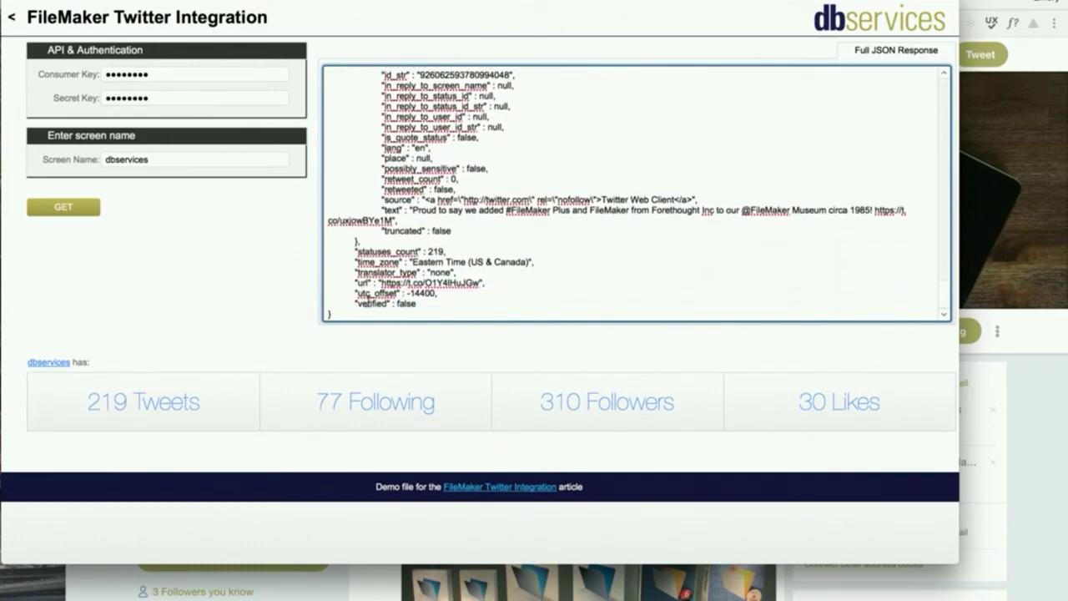
scroll(376, 112, "up", 15)
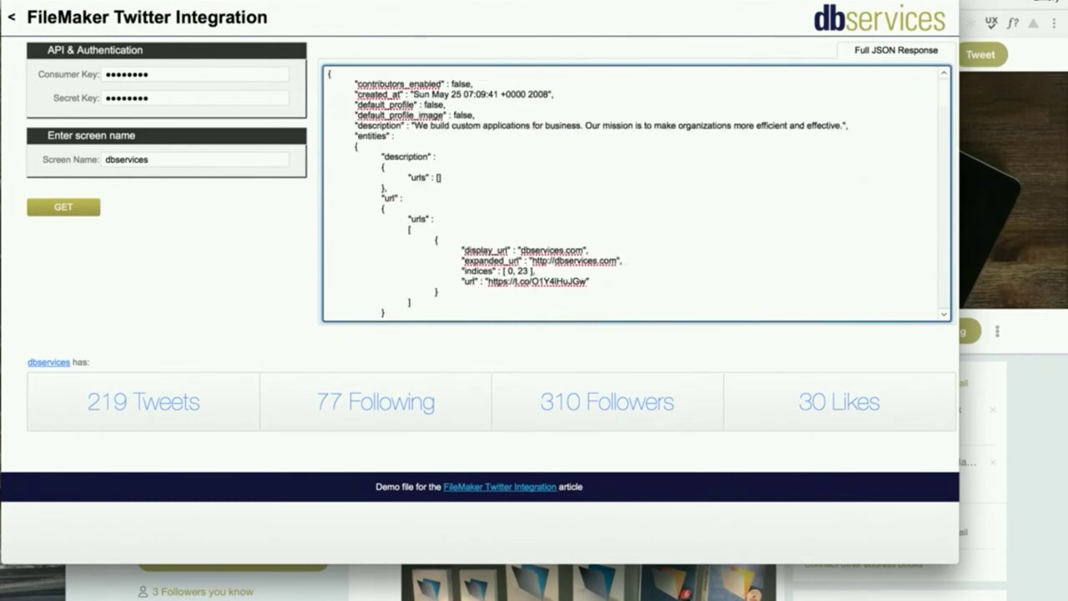
Step: Open the GET Twitter Screenname script in the Script Workspace and examine the variables set in its GRAB PARAMETERS section
key("super+shift+s")
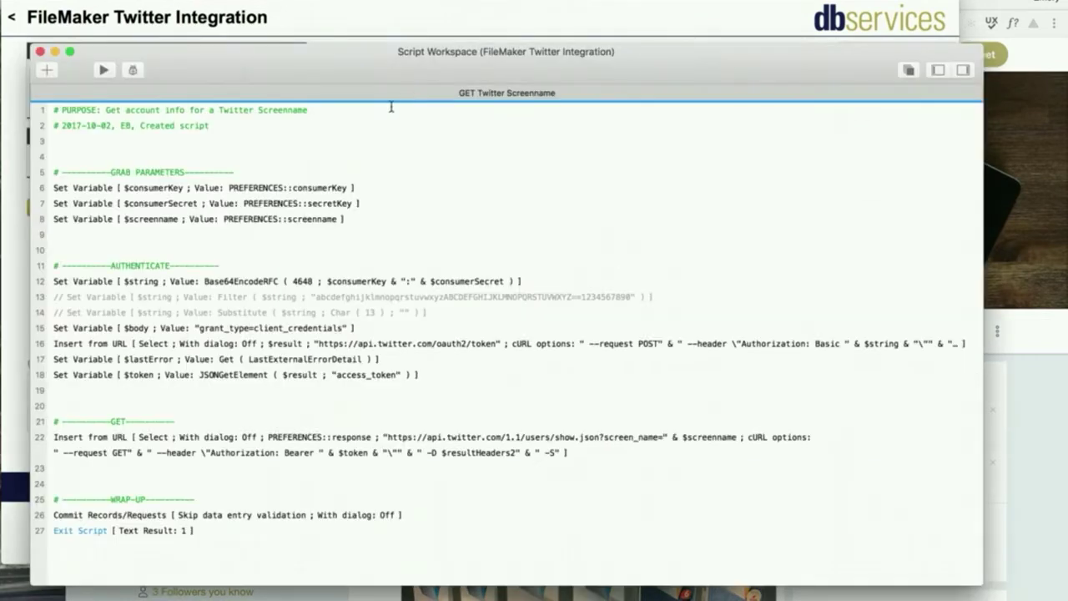
left_click_drag(328, 66, 381, 5)
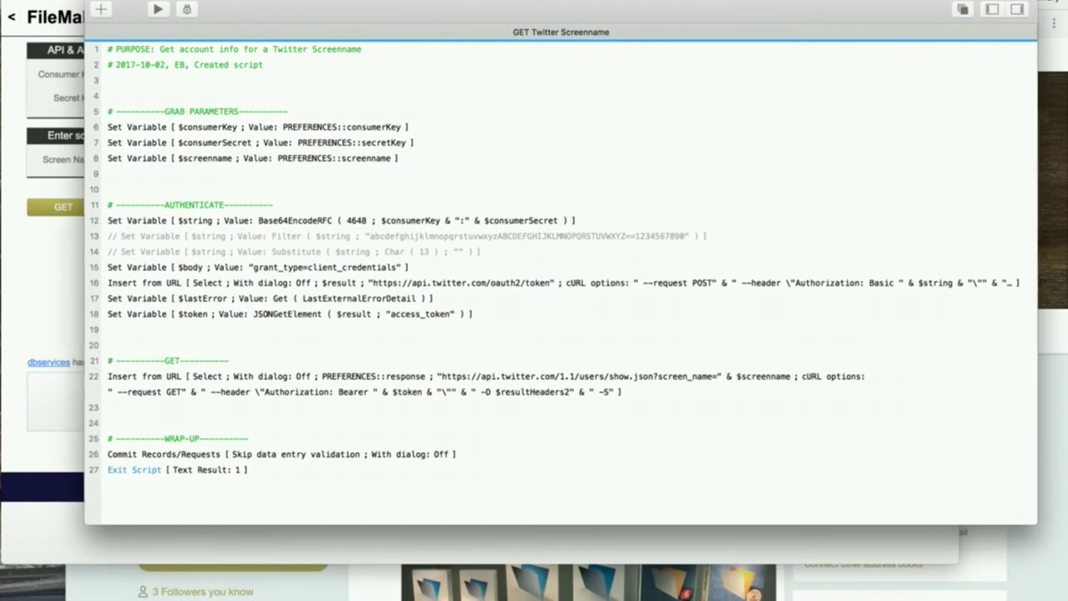
left_click(248, 129)
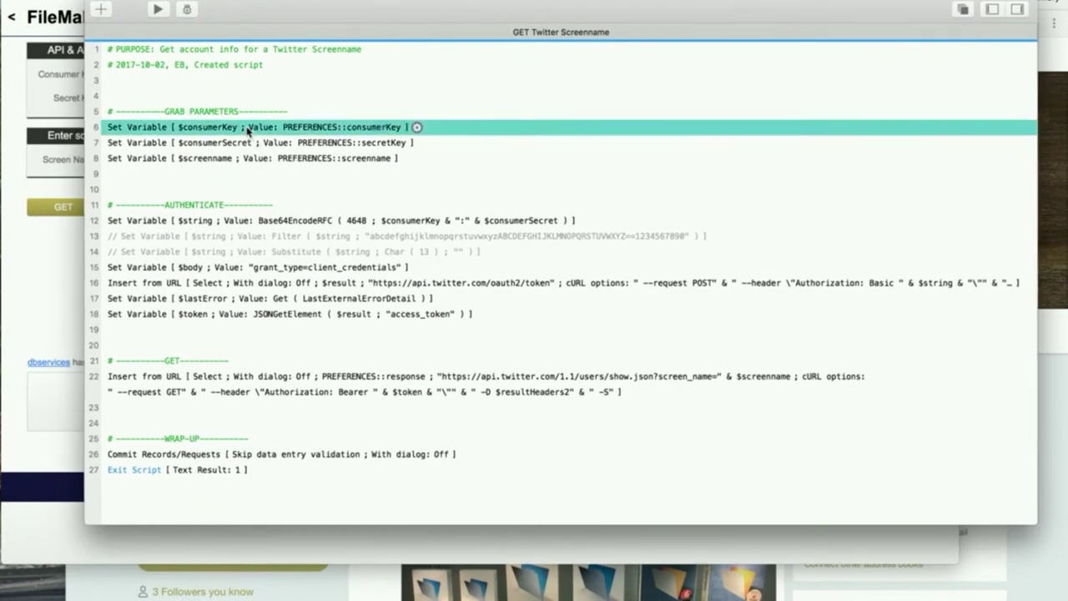
key("Down")
key("Down")
key("Down")
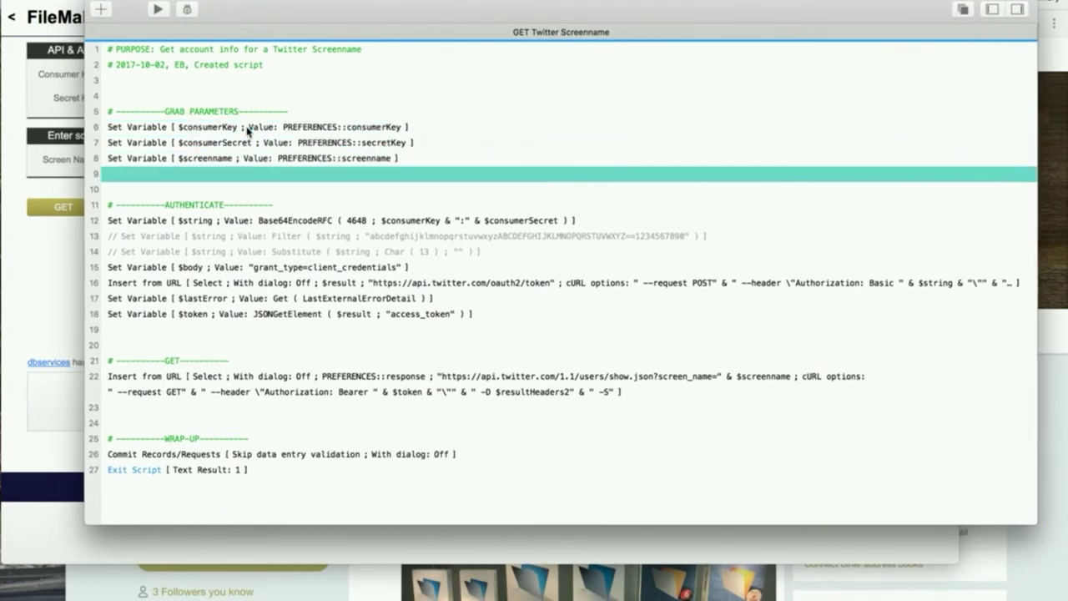
Step: Examine the script's AUTHENTICATE steps for the encoded string, request body and token request, plus the GET section's Insert from URL step
left_click(272, 223)
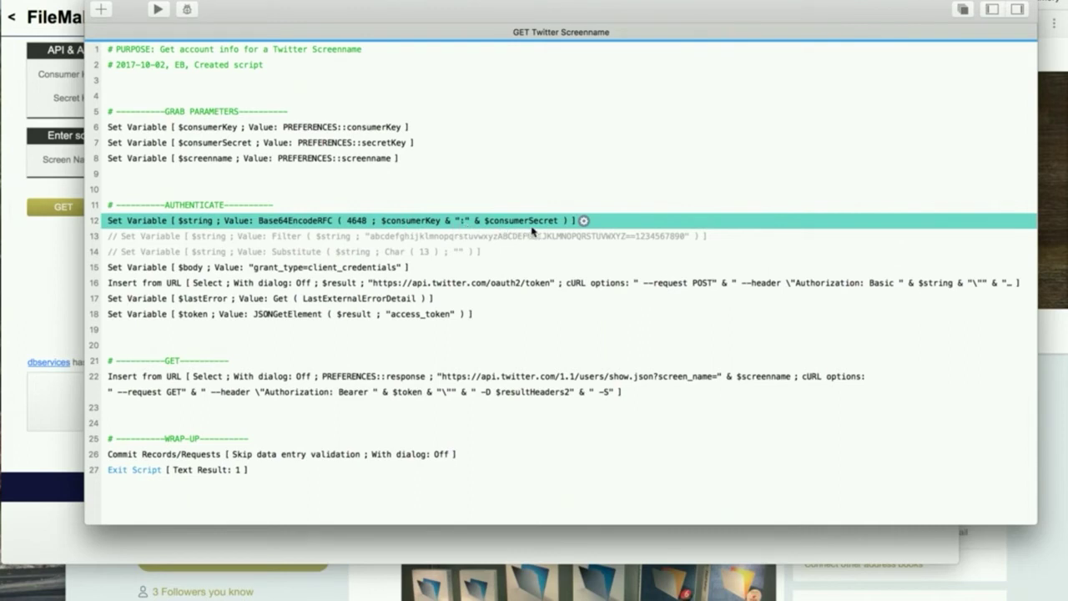
left_click(517, 270)
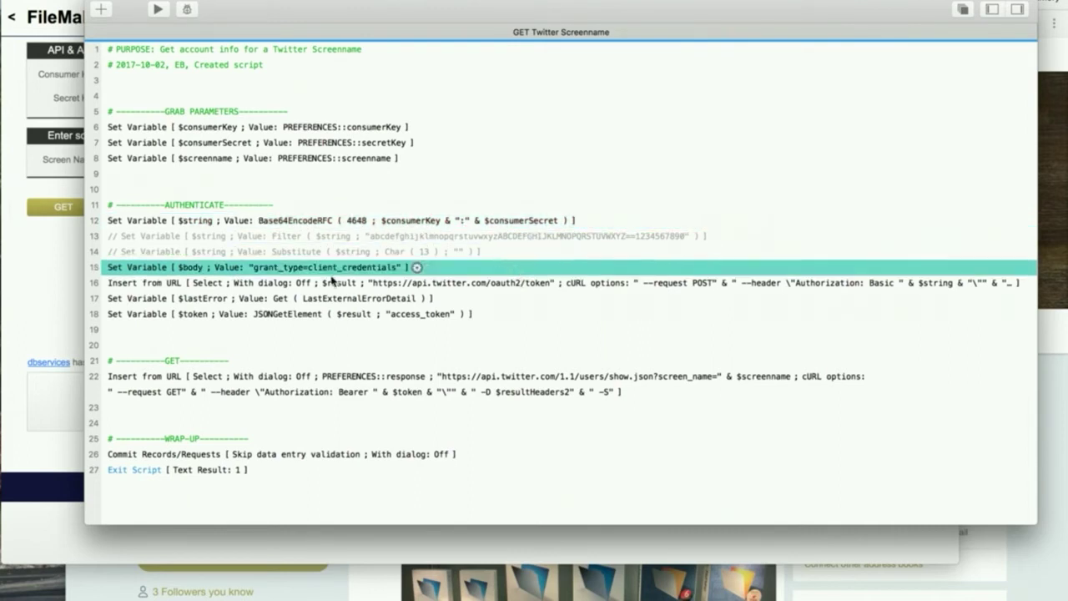
left_click(255, 286)
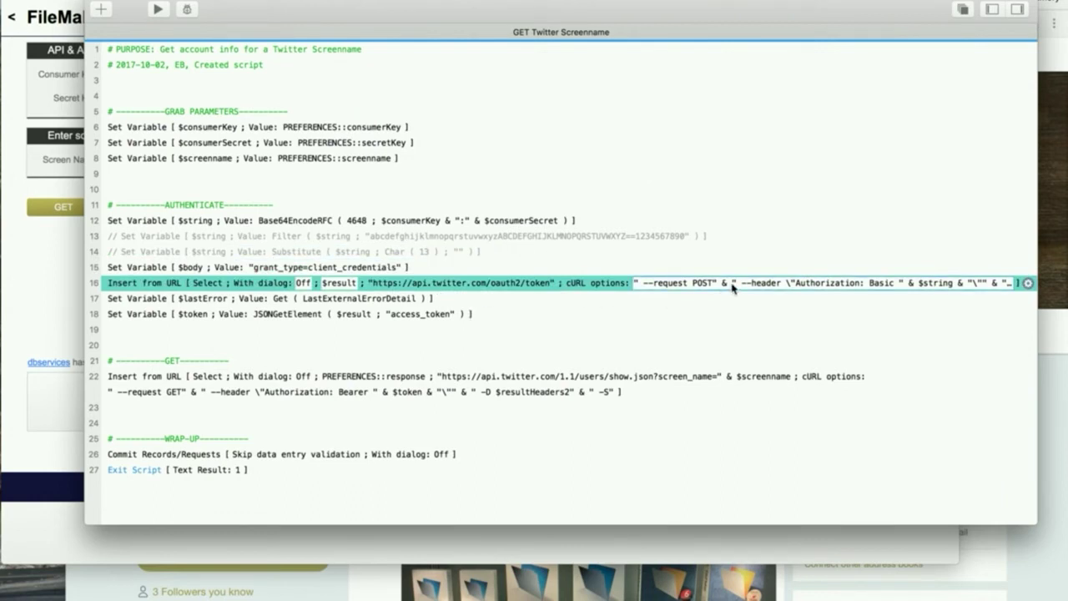
left_click(654, 384)
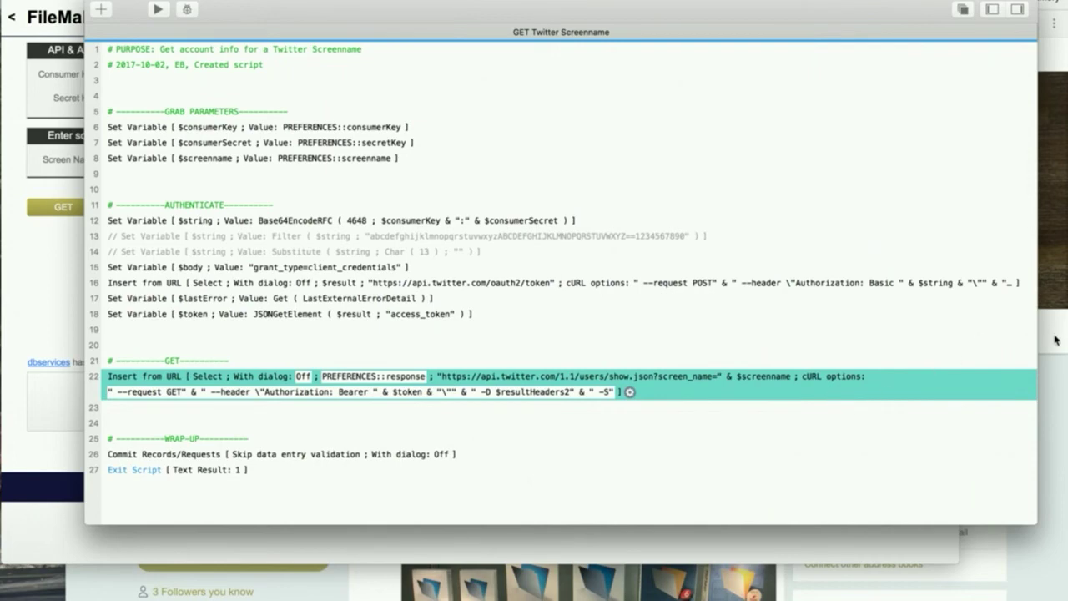
Step: Return to the FileMaker file's setup checklist and open the linked Developer Guide
left_click(31, 317)
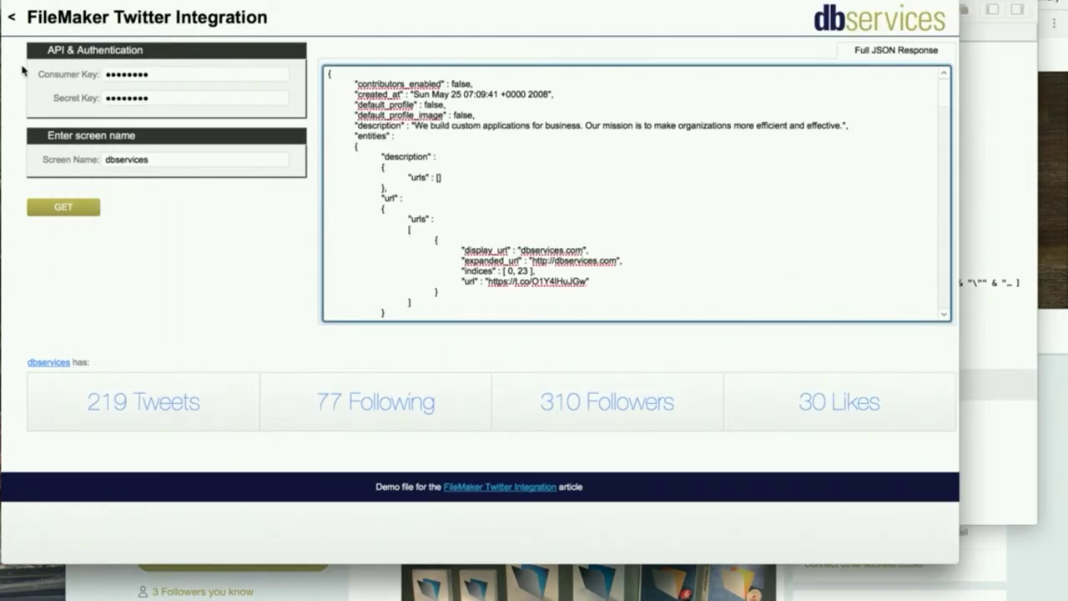
left_click(13, 23)
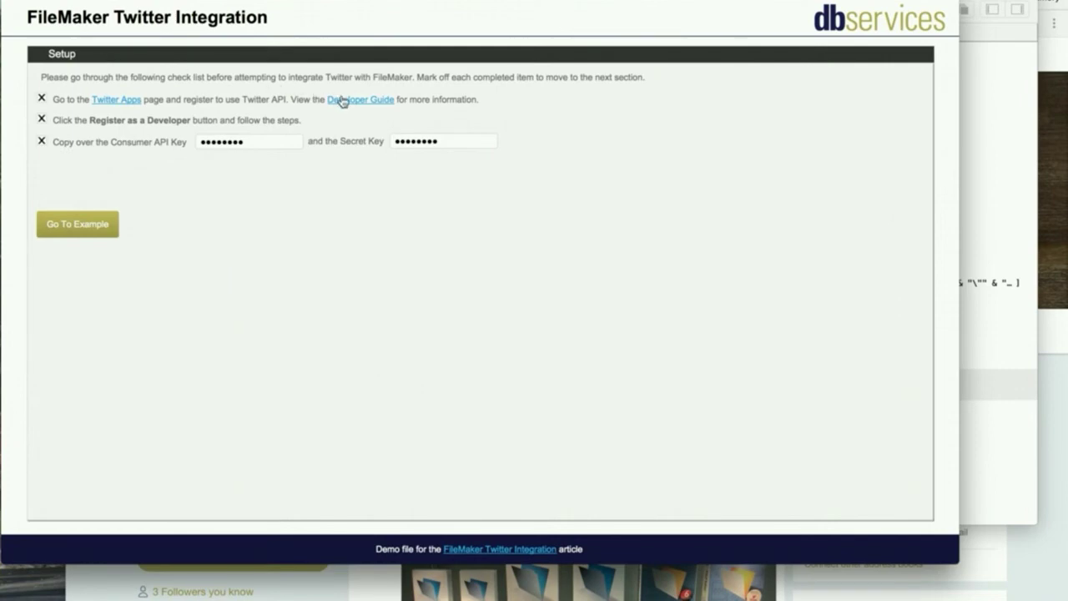
left_click(342, 101)
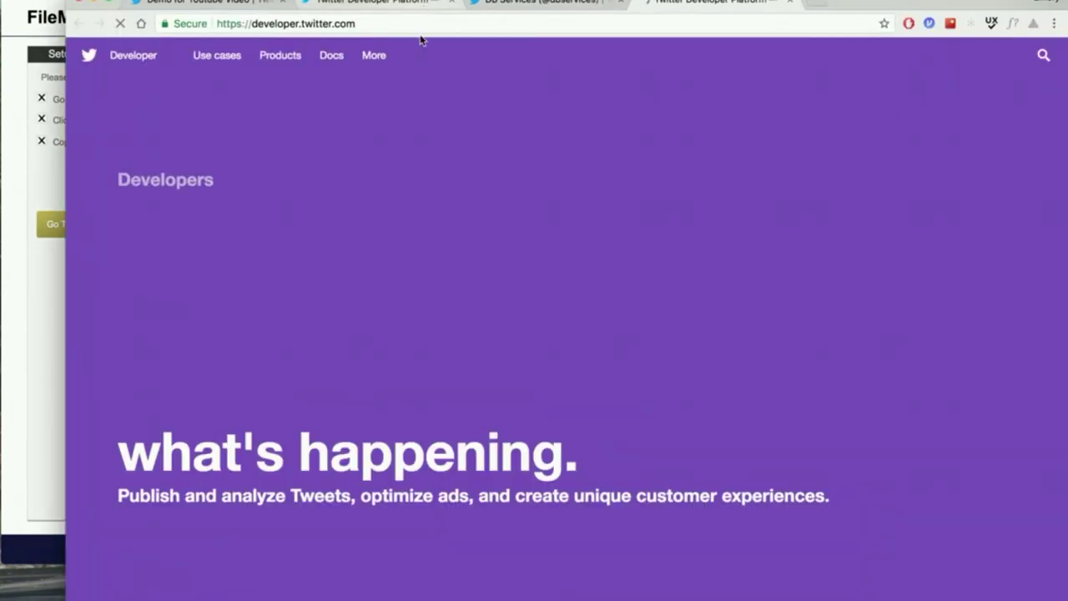
Step: Look through the Twitter developer home page, including the use cases and the Search API example under Top endpoints
scroll(464, 238, "down", 5)
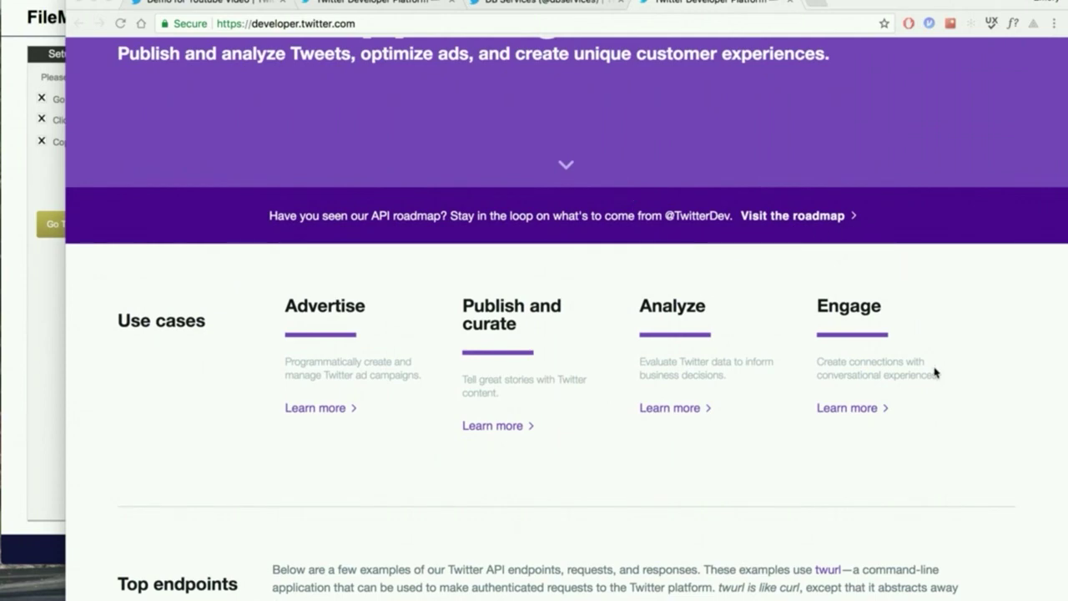
scroll(937, 382, "down", 6)
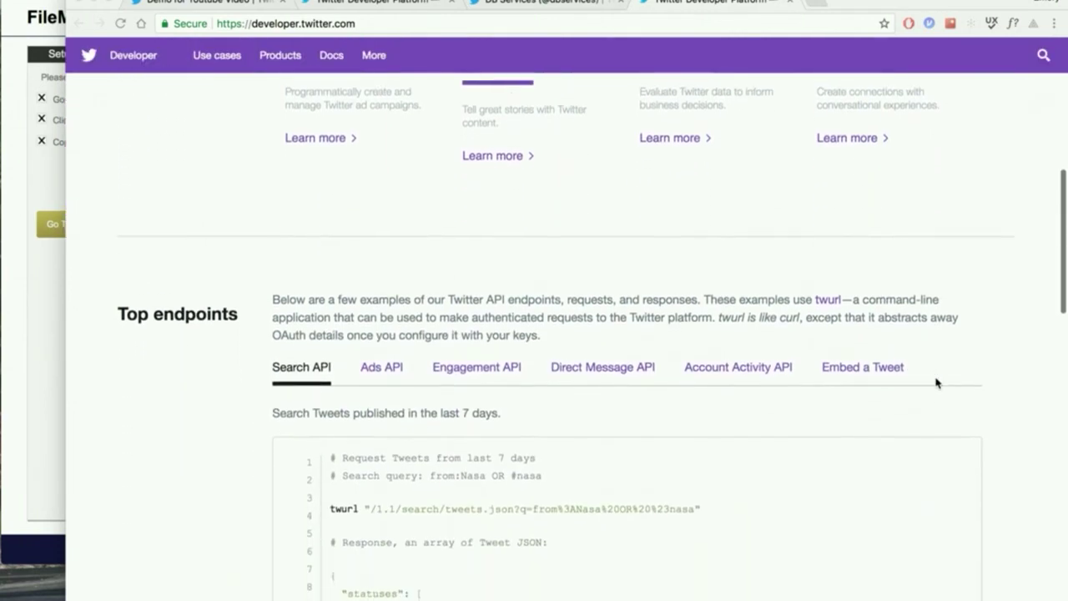
scroll(937, 382, "down", 8)
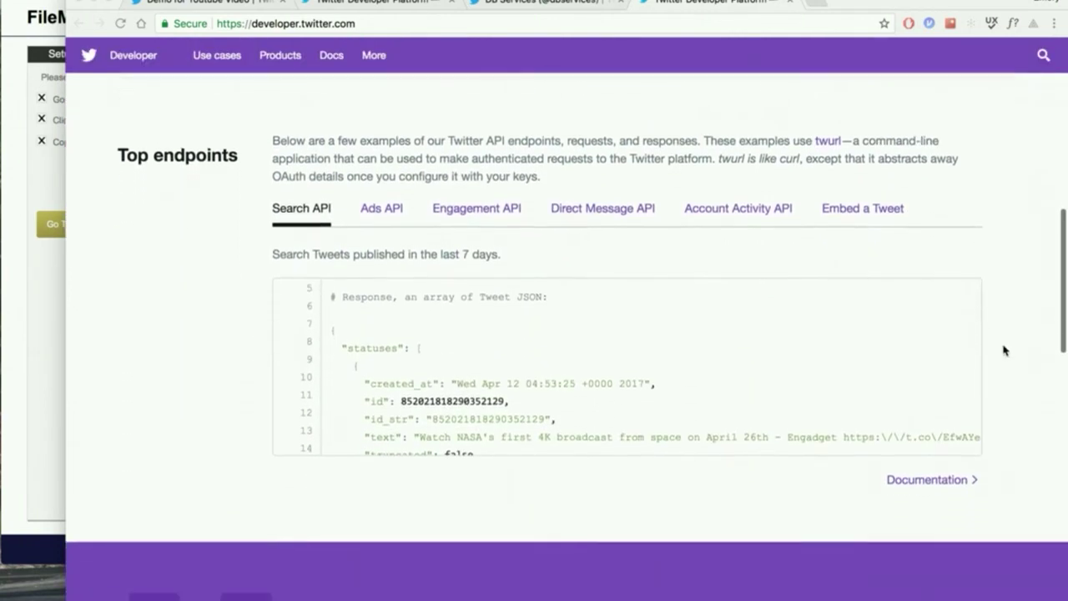
scroll(1005, 351, "down", 4)
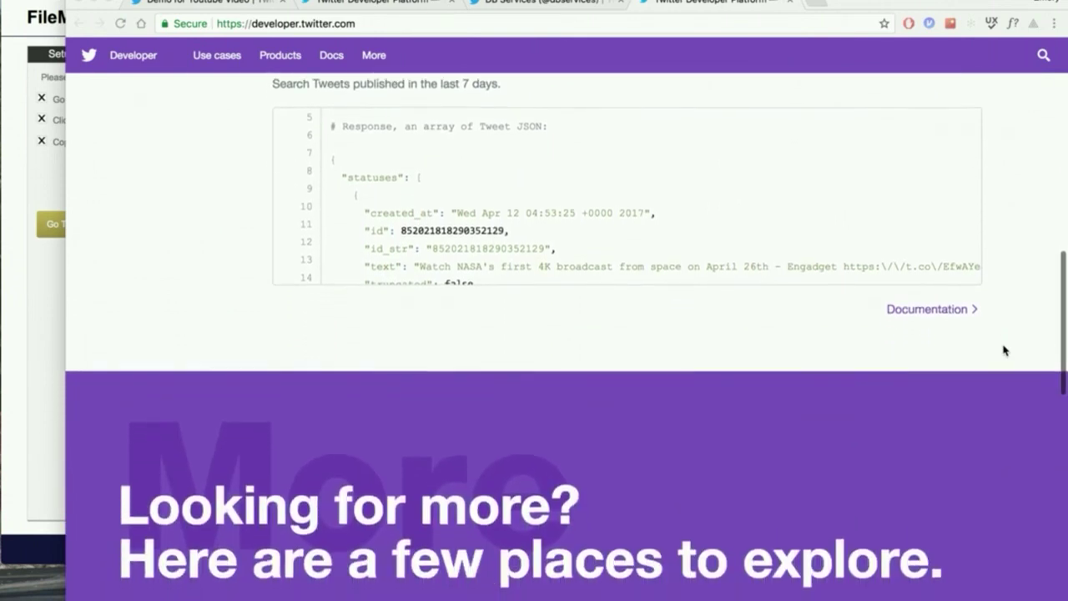
scroll(1005, 350, "up", 6)
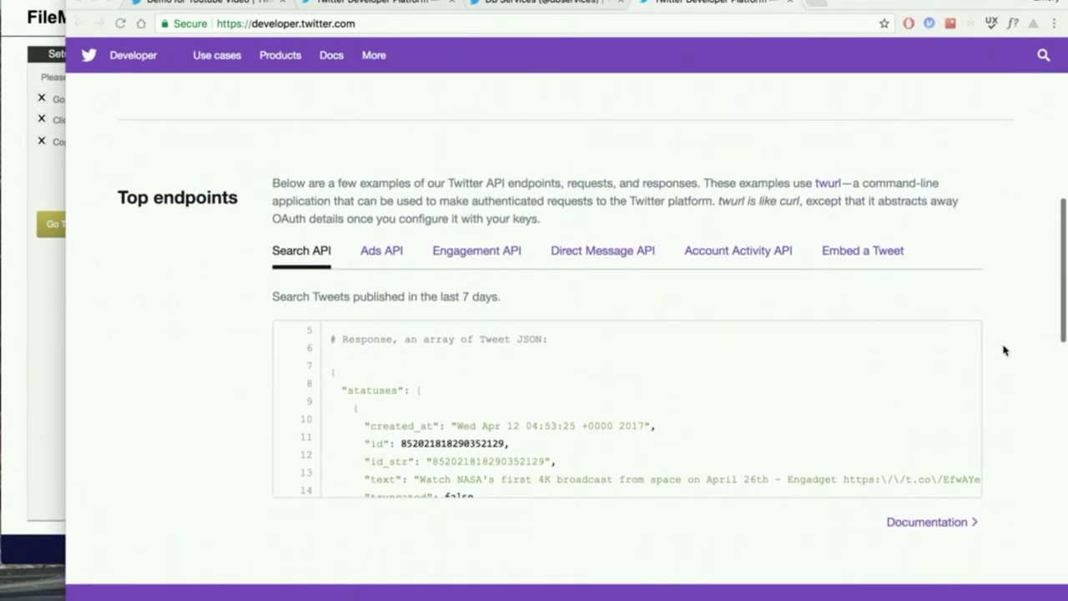
scroll(1005, 351, "down", 3)
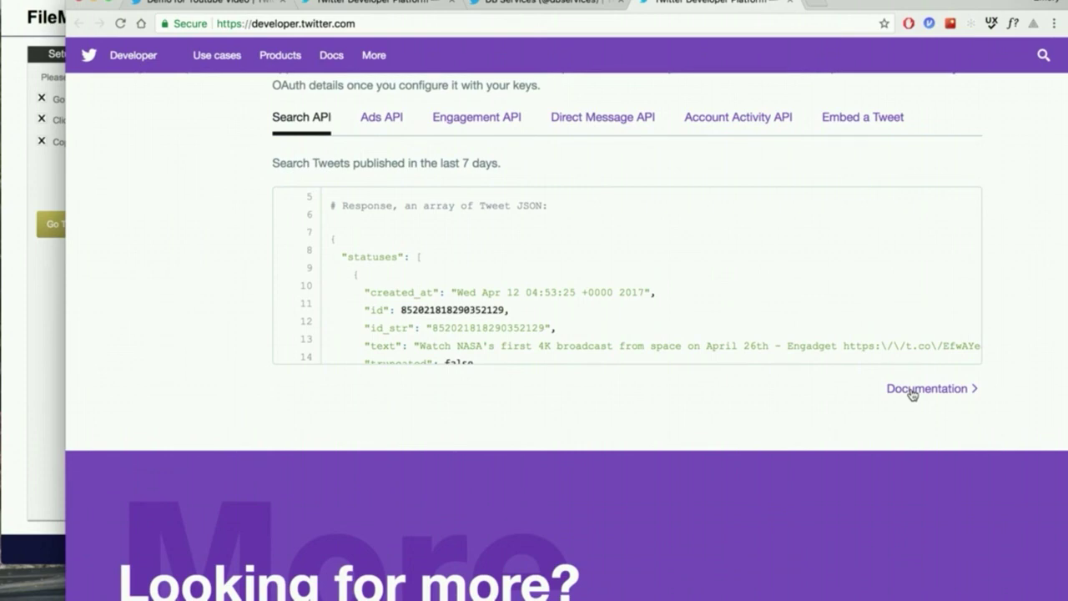
Step: Open the Search API documentation and go from there to the API reference index
left_click(913, 391)
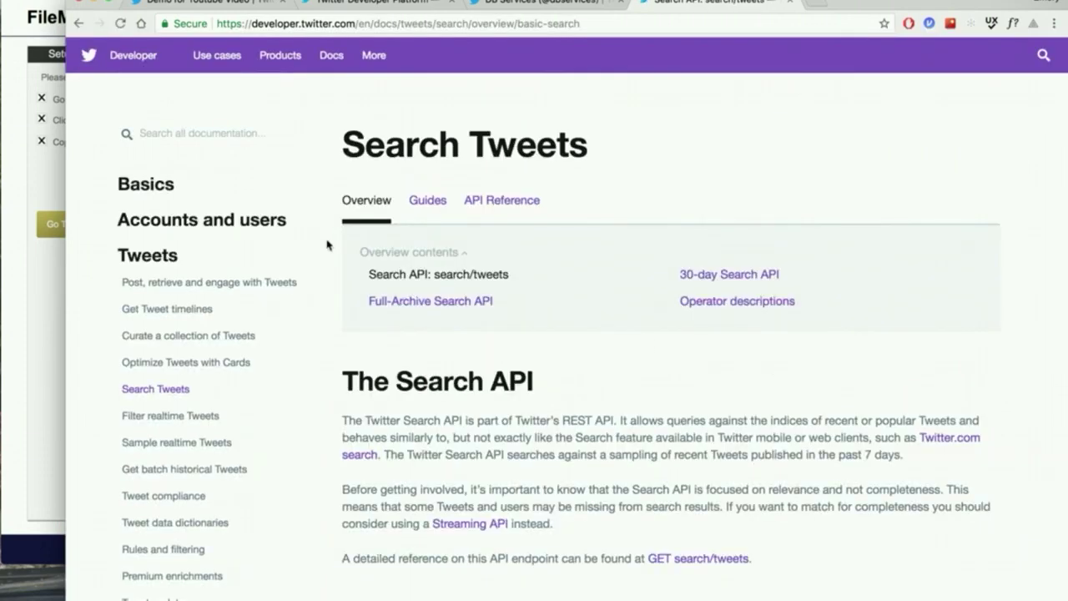
scroll(329, 319, "down", 10)
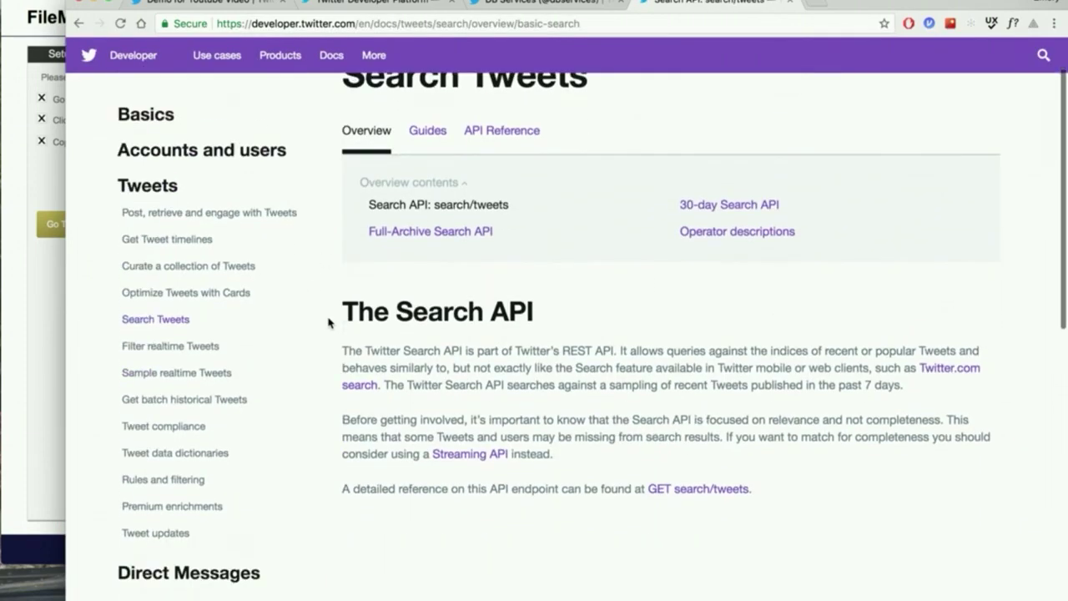
left_click(191, 389)
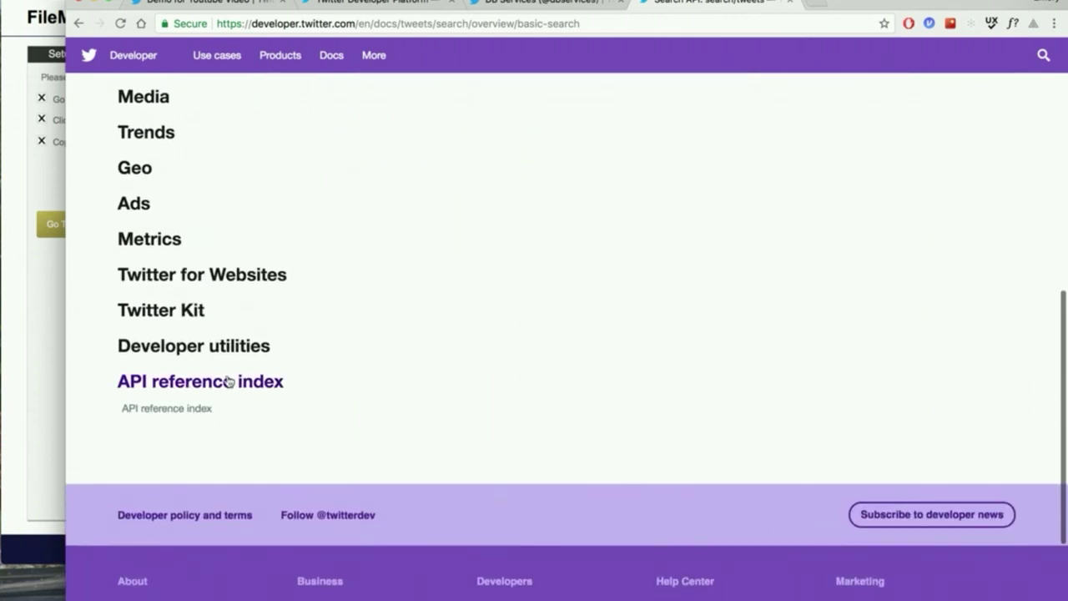
left_click(167, 409)
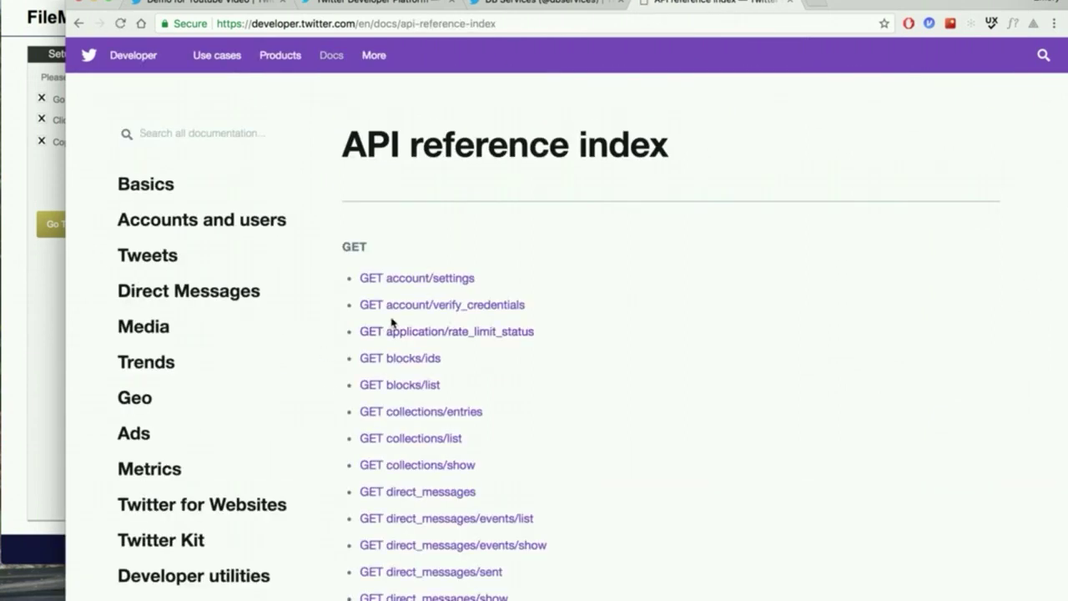
Step: Look through the GET endpoints in the API reference index, and switch back to the FileMaker Twitter Integration setup checklist
scroll(324, 327, "down", 5)
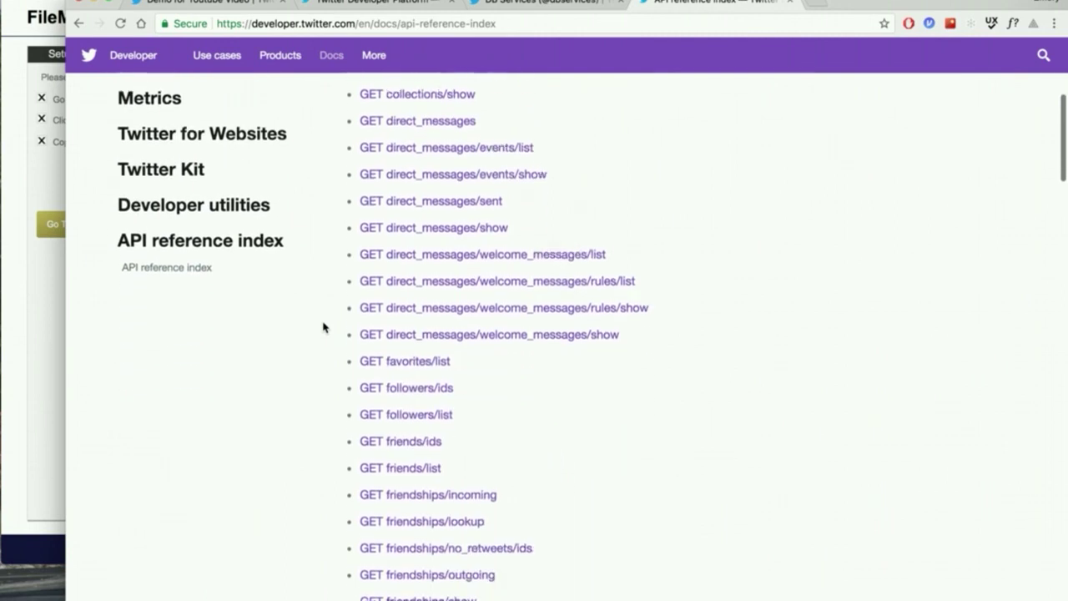
scroll(324, 328, "down", 6)
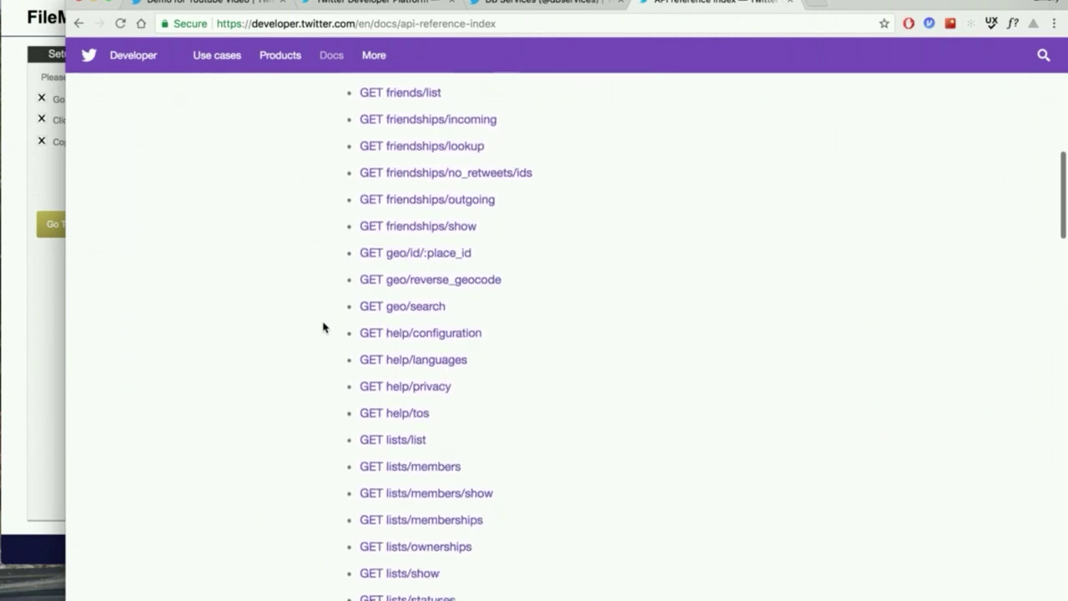
scroll(324, 327, "down", 7)
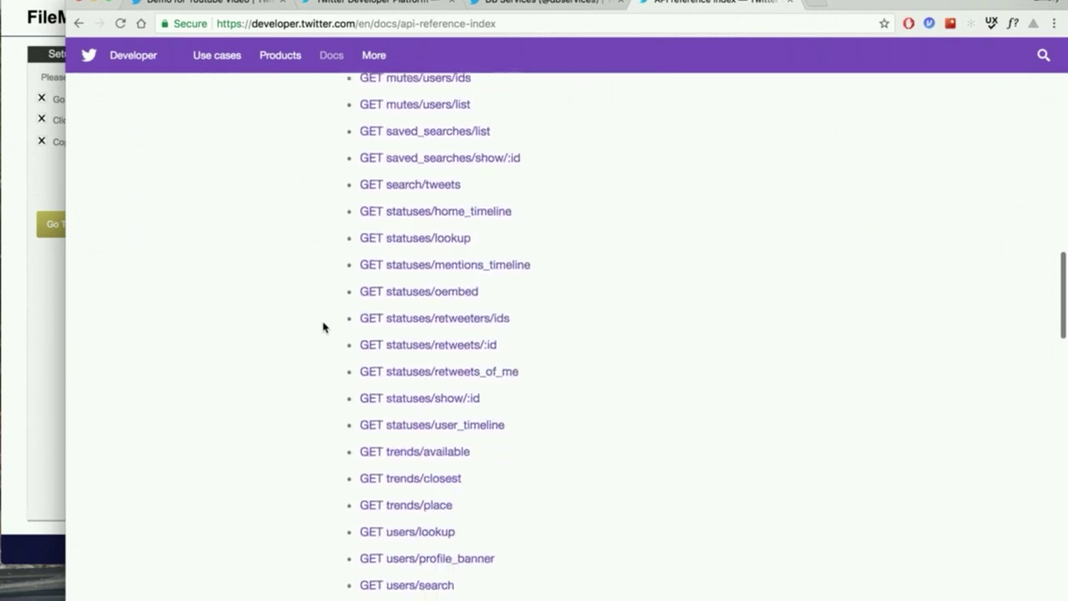
scroll(324, 327, "down", 3)
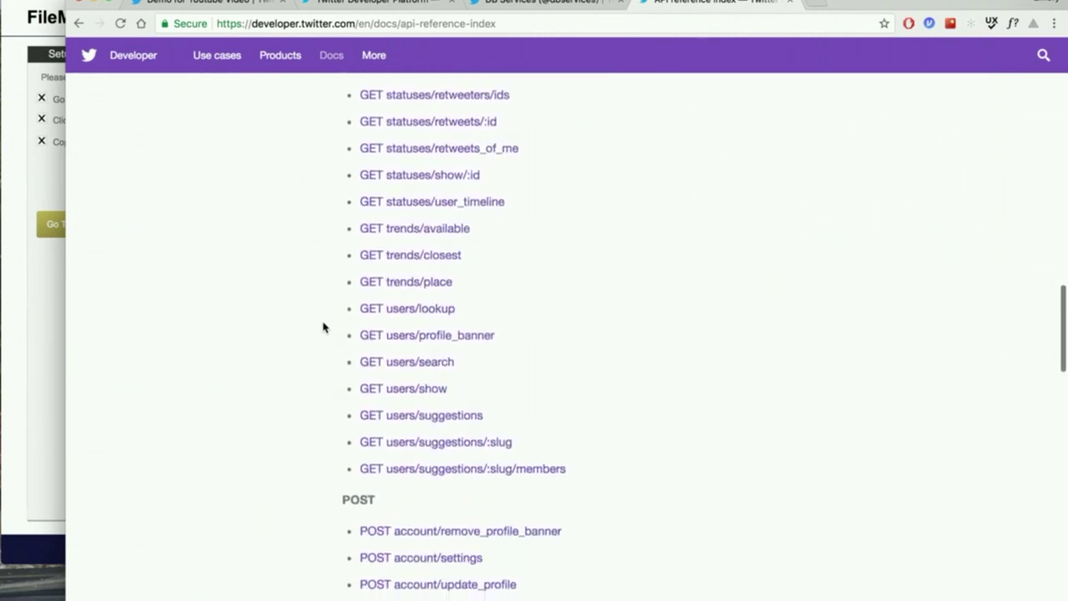
left_click(27, 301)
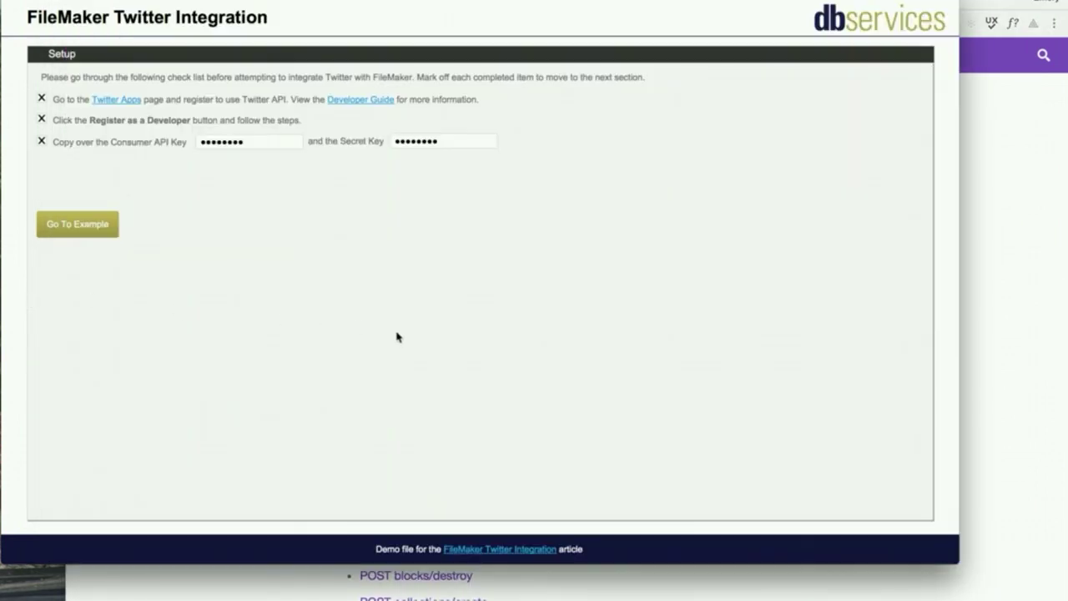